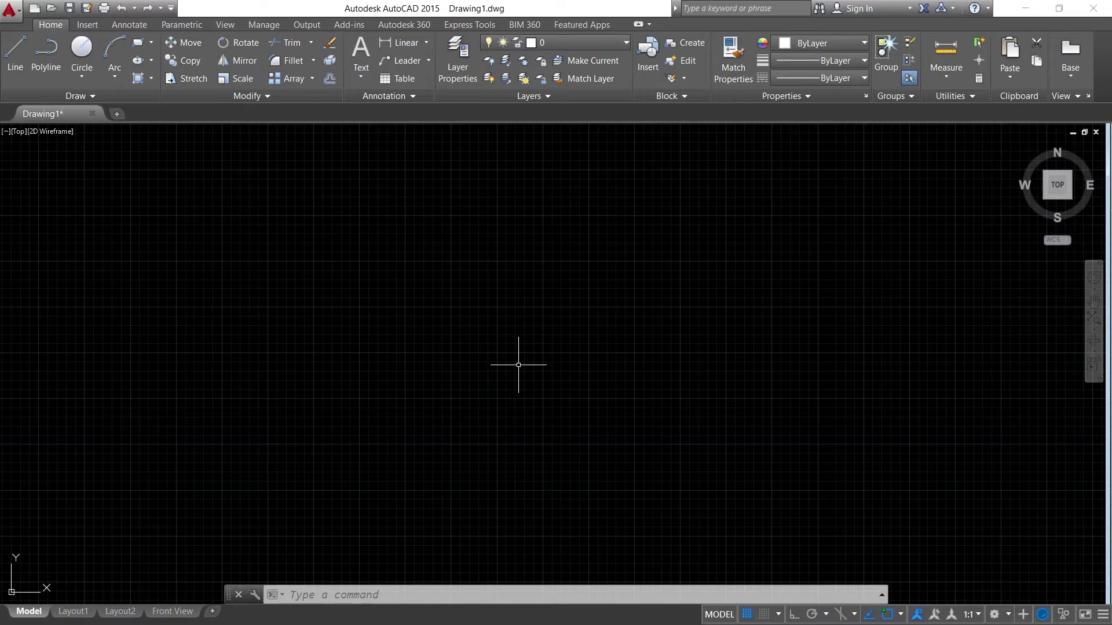
- Switch to the course site in the browser and mark the page Exploring the User Interface as done
key(alt+Tab)
key(alt+Tab)
key(alt+Tab)
key(Tab)
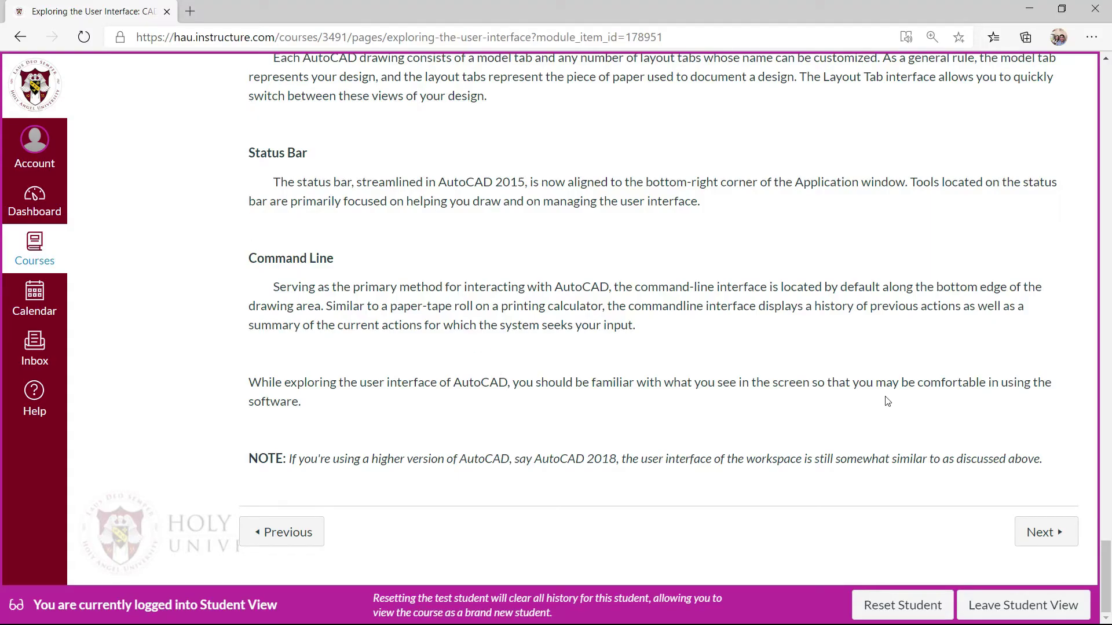
scroll(851, 362, up, 3)
scroll(852, 361, up, 20)
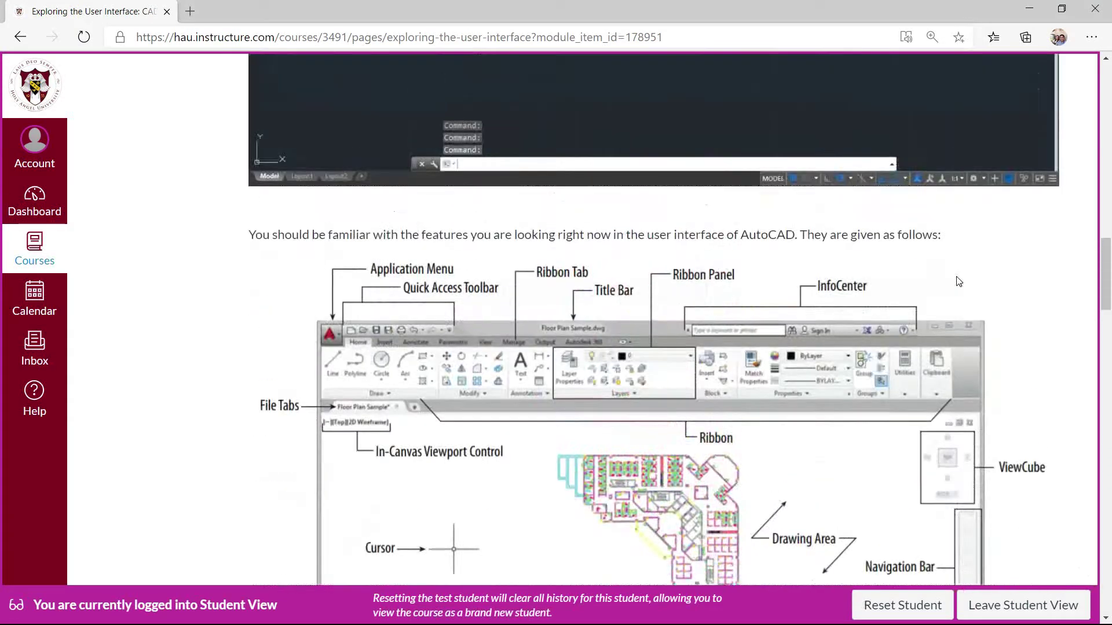
scroll(965, 280, up, 8)
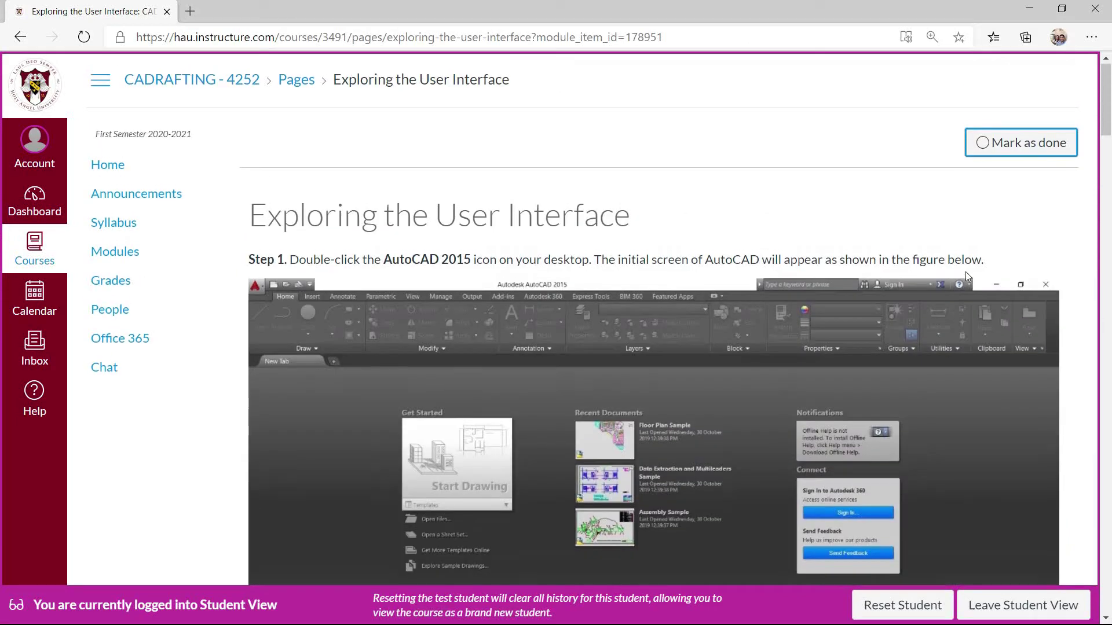
click(1008, 146)
- Open the next course page, Methods on How to Interact with AutoCAD
drag(1106, 110, 1105, 611)
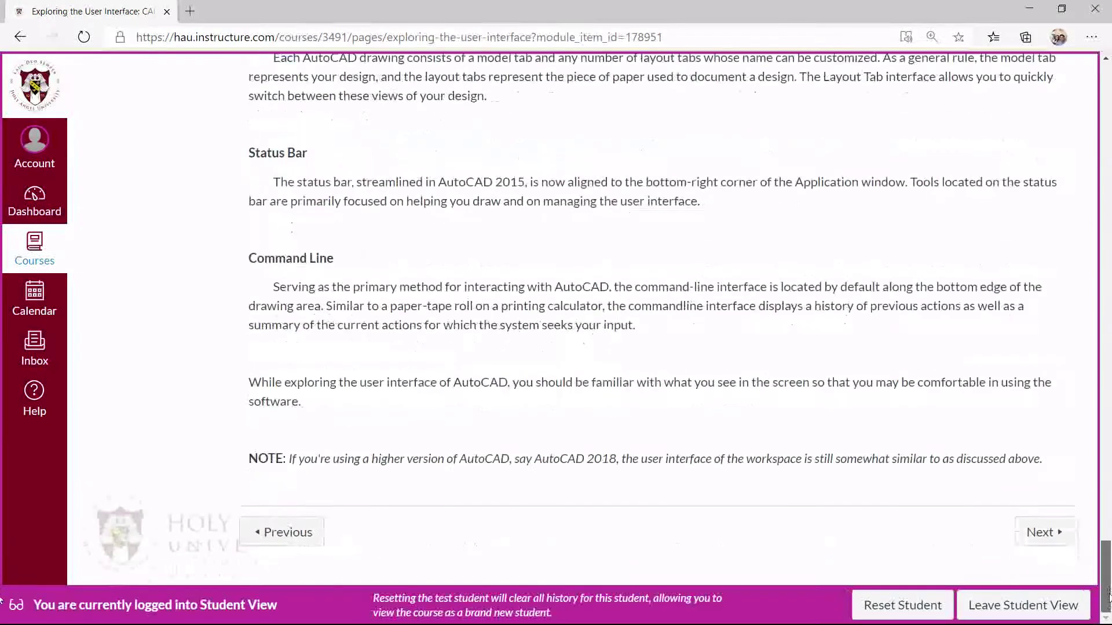
click(1044, 534)
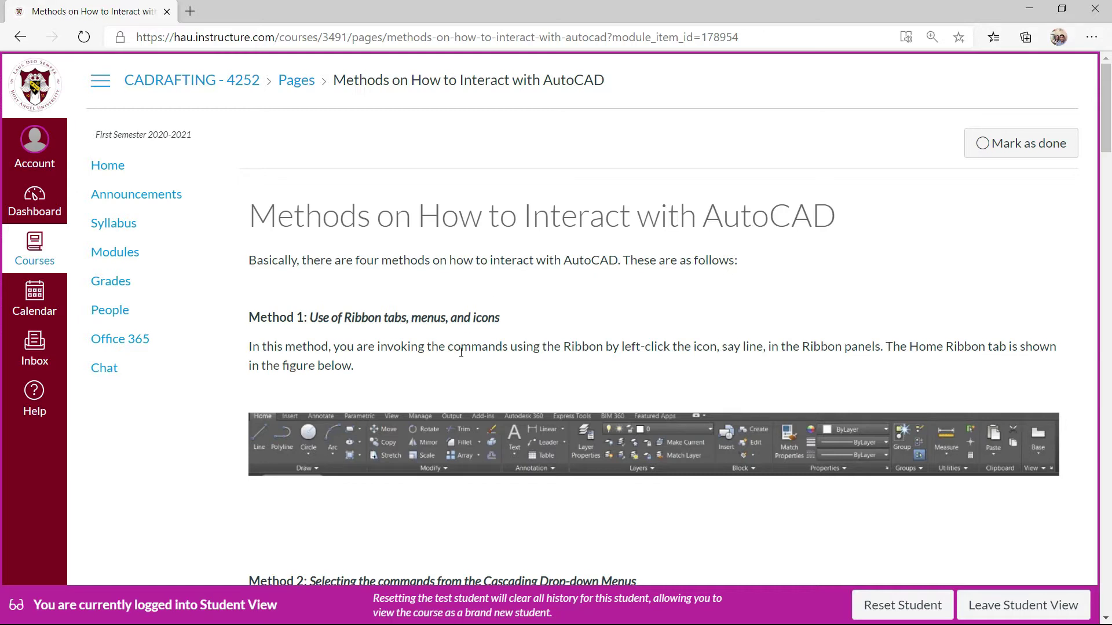
- Review the page's four methods of interacting with AutoCAD: ribbon, cascading drop-down menus, toolbars and command line
scroll(460, 352, down, 2)
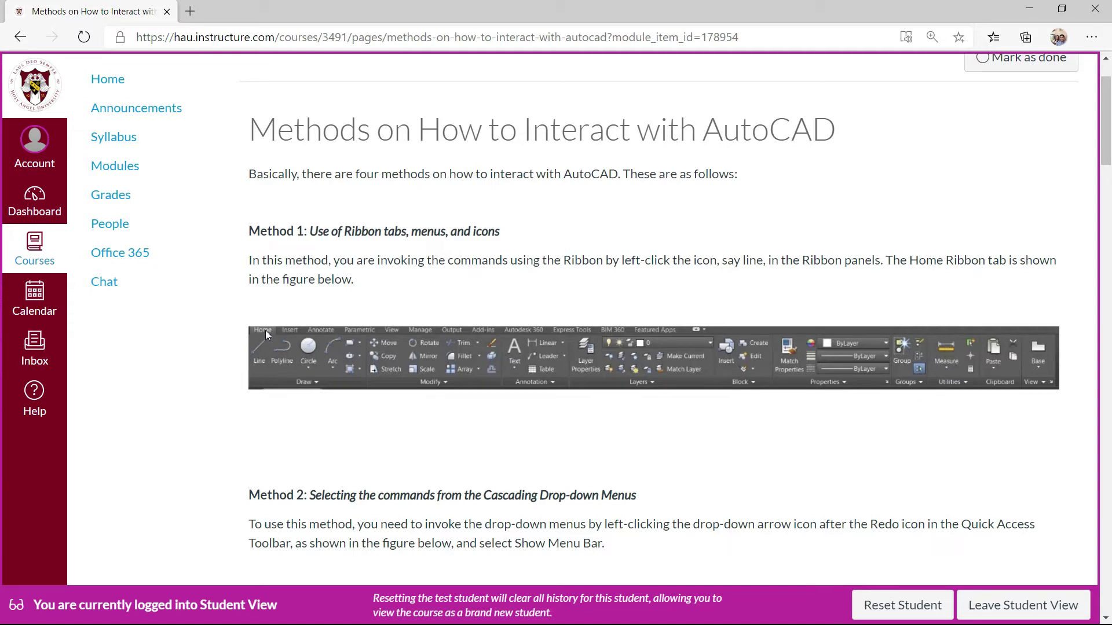
scroll(300, 359, down, 5)
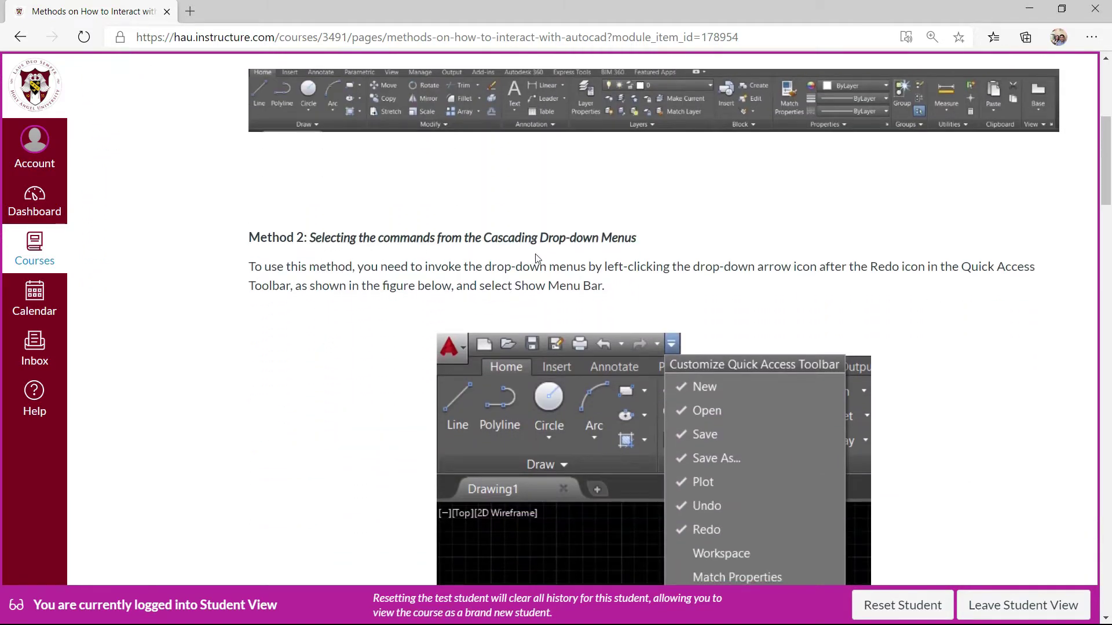
scroll(590, 251, down, 3)
scroll(516, 206, up, 1)
scroll(515, 205, down, 3)
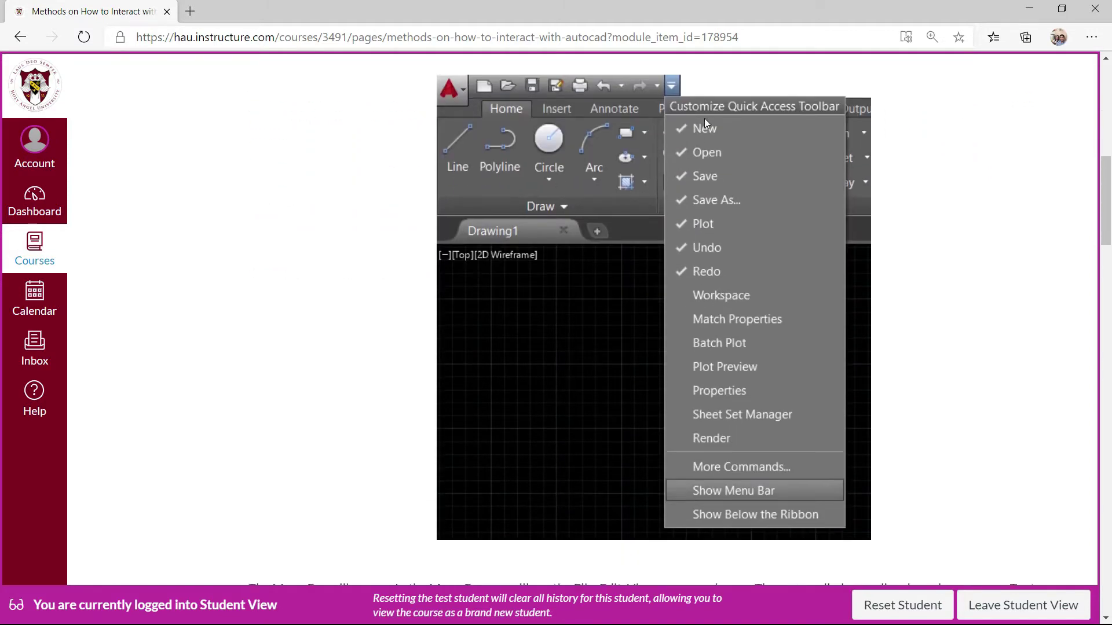
scroll(573, 426, down, 12)
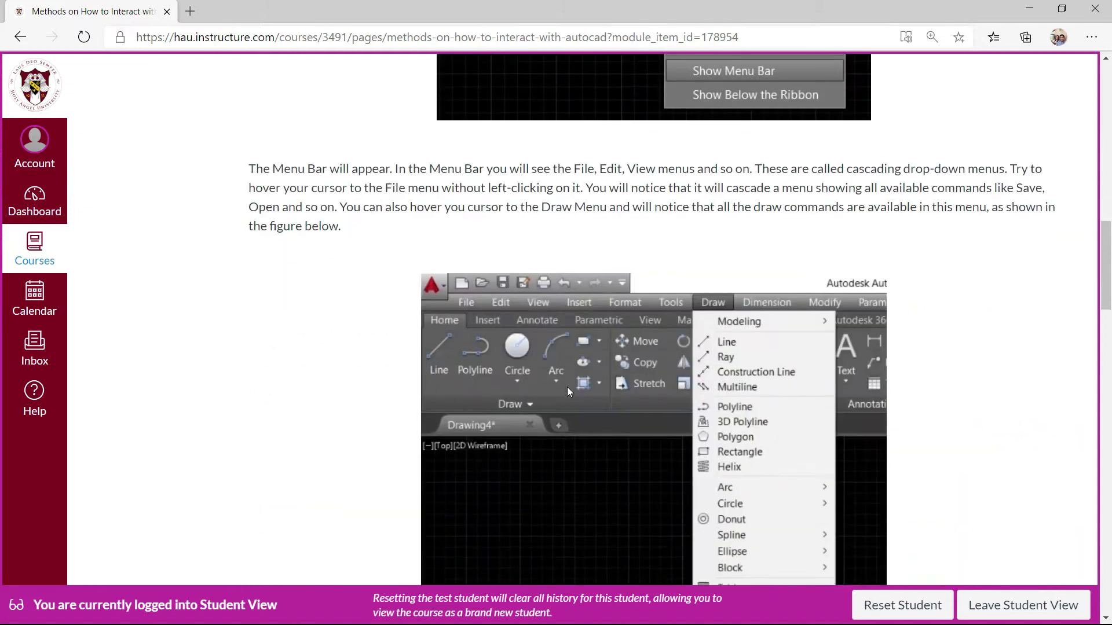
scroll(697, 225, up, 1)
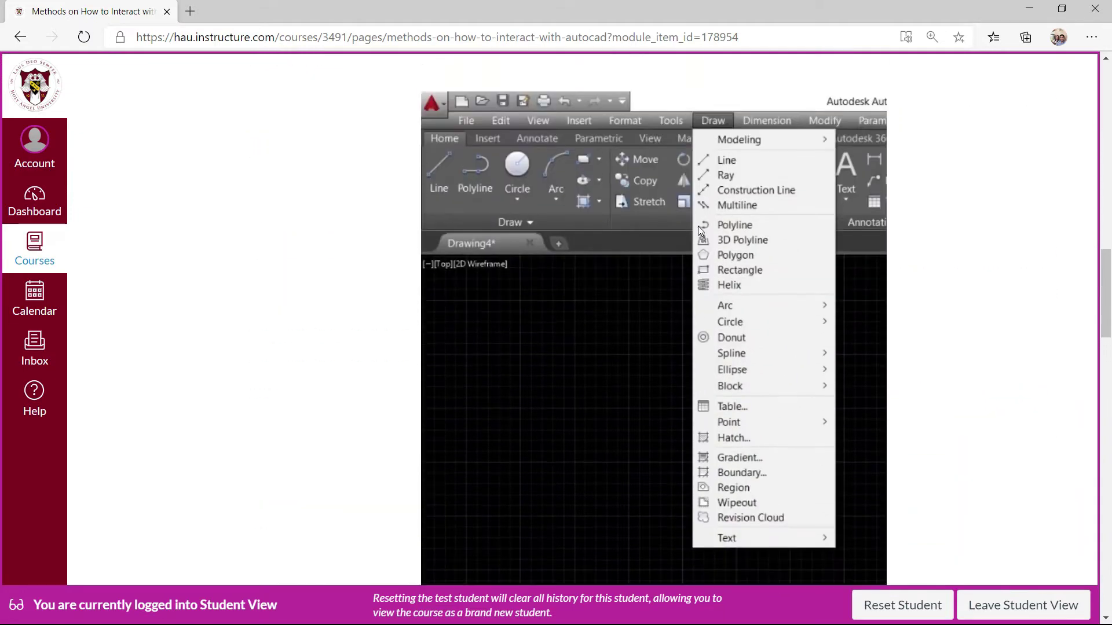
scroll(698, 226, down, 8)
scroll(525, 198, down, 2)
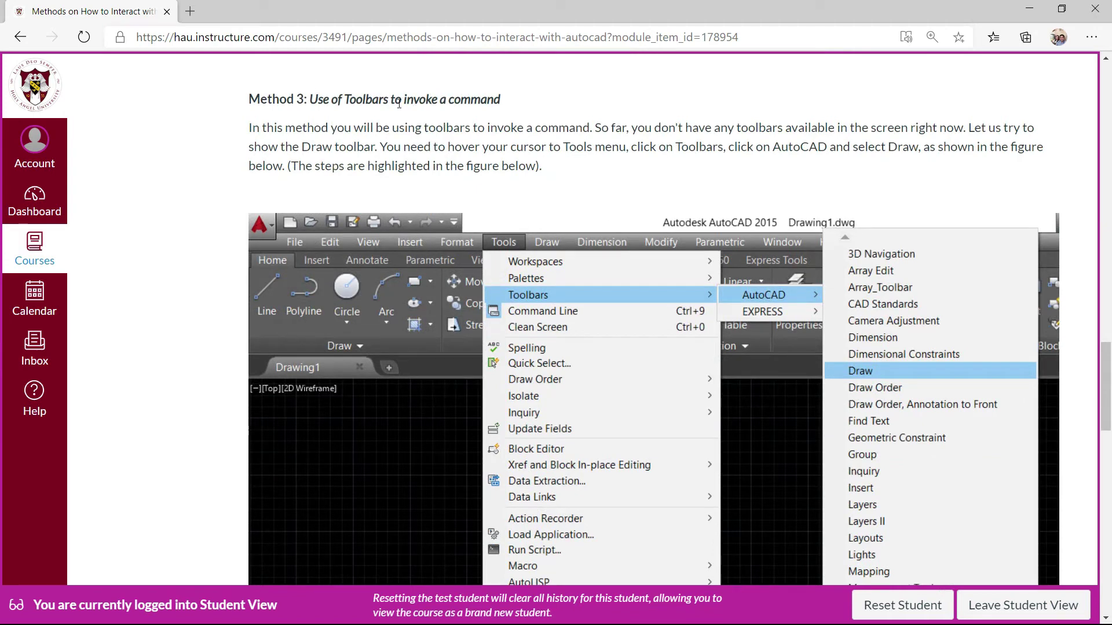
scroll(468, 117, down, 10)
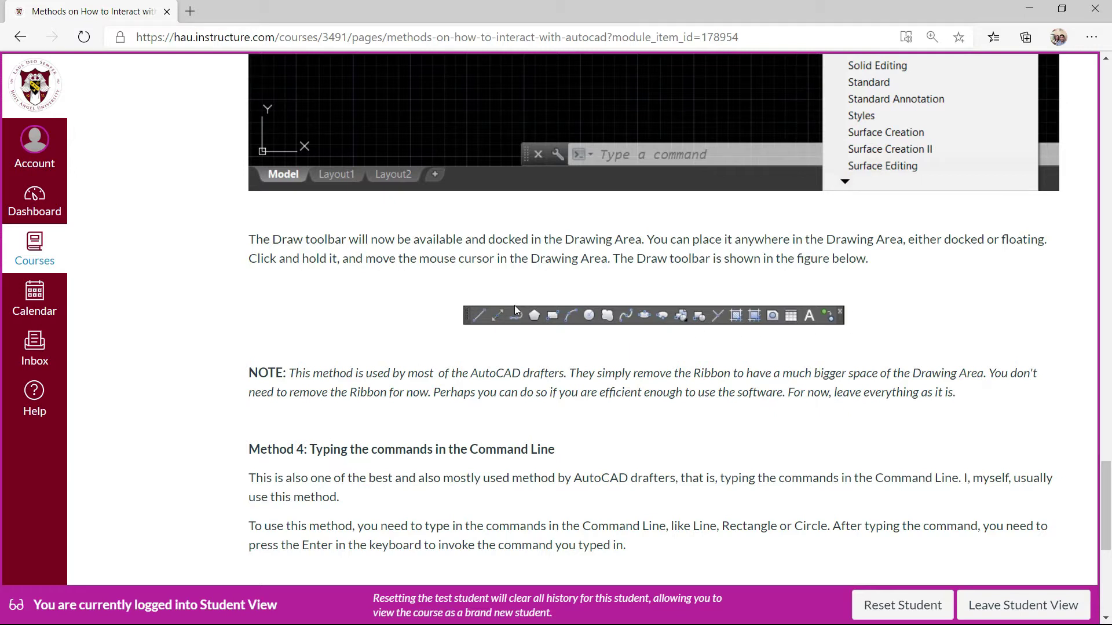
scroll(515, 309, down, 5)
scroll(315, 132, up, 1)
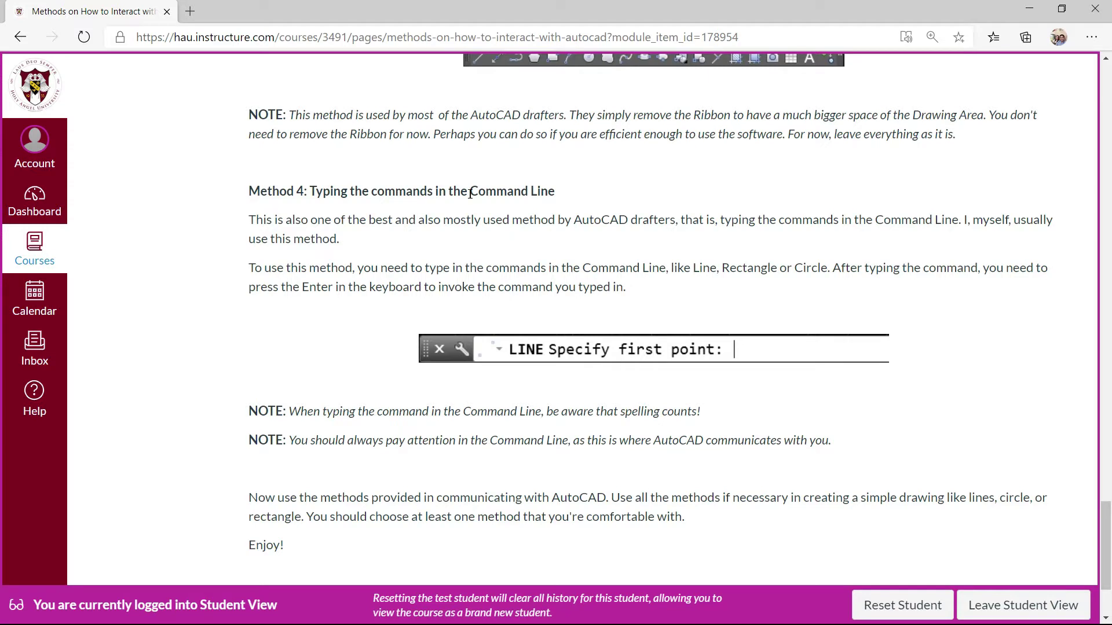
scroll(543, 197, down, 1)
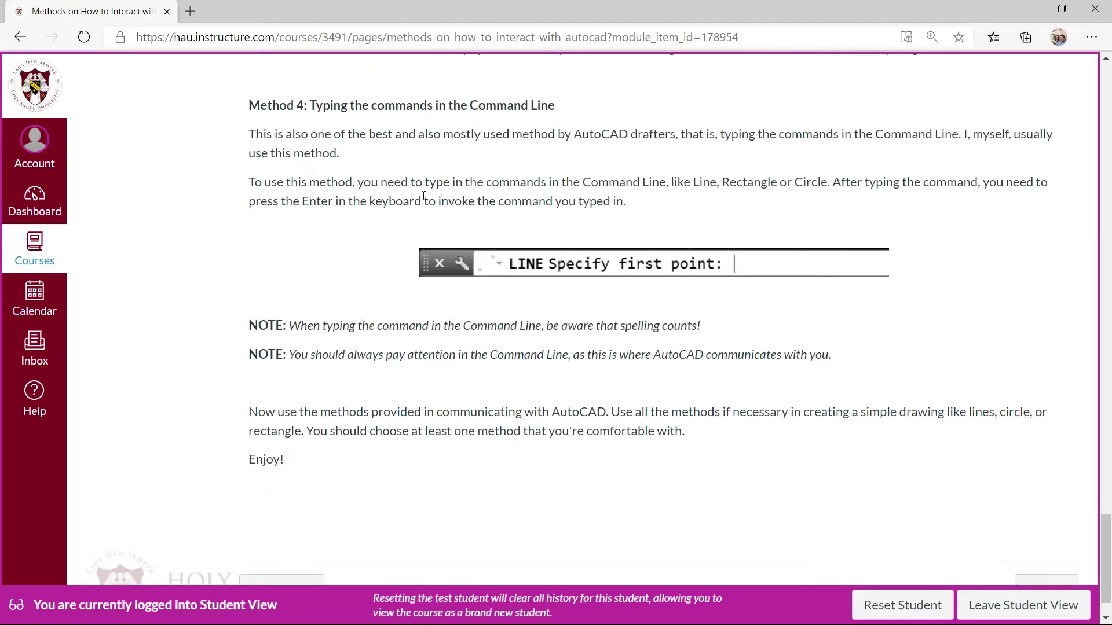
scroll(423, 197, up, 1)
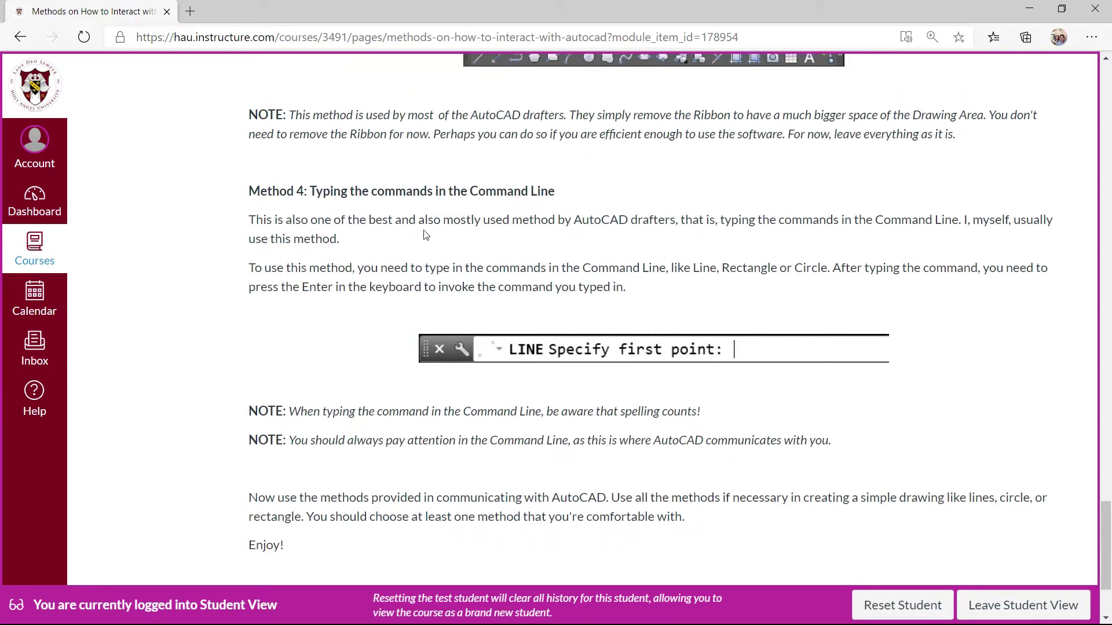
scroll(441, 256, up, 7)
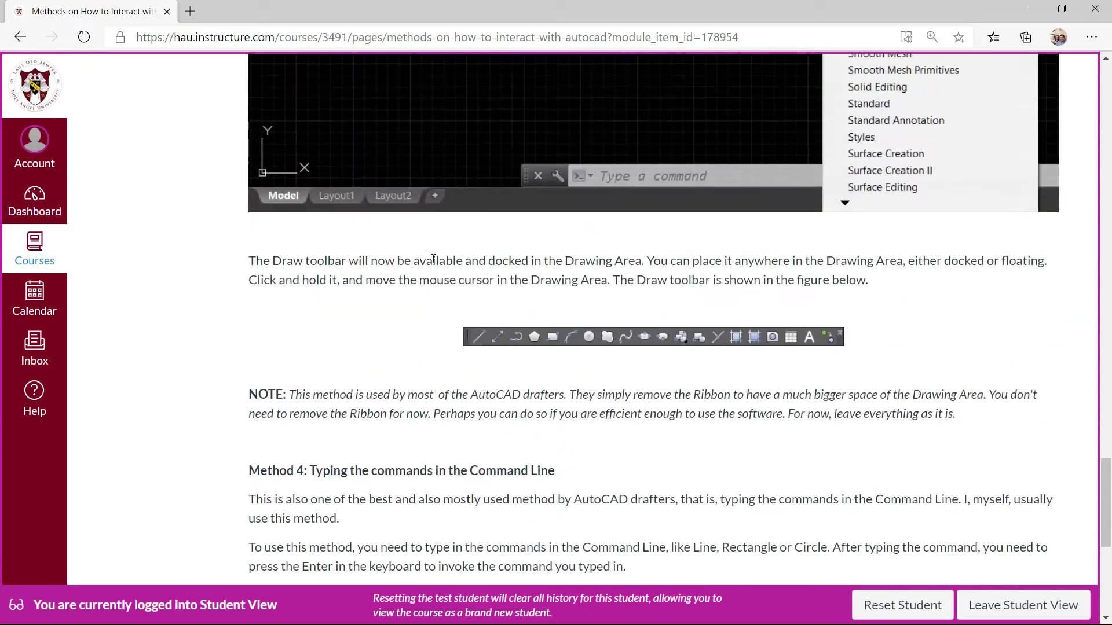
scroll(429, 259, up, 12)
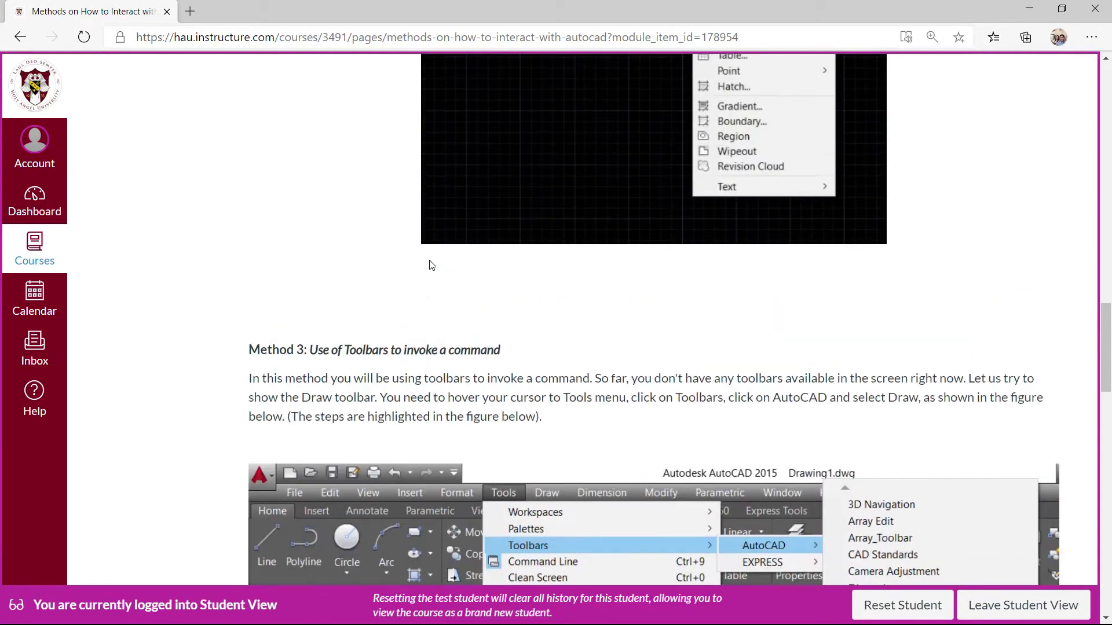
scroll(429, 260, up, 6)
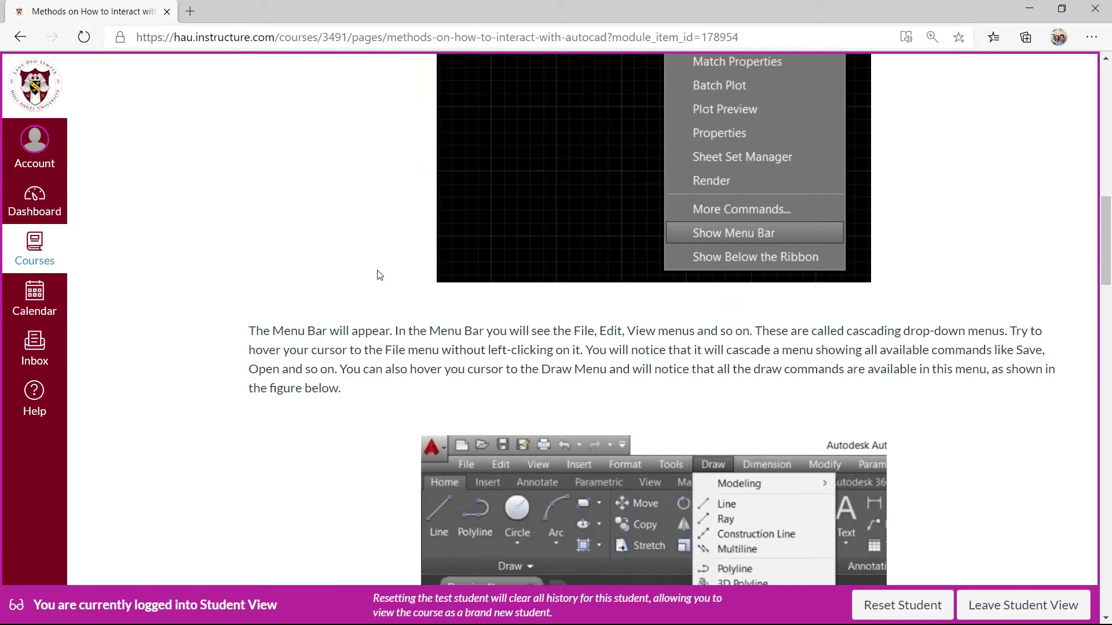
scroll(378, 276, up, 6)
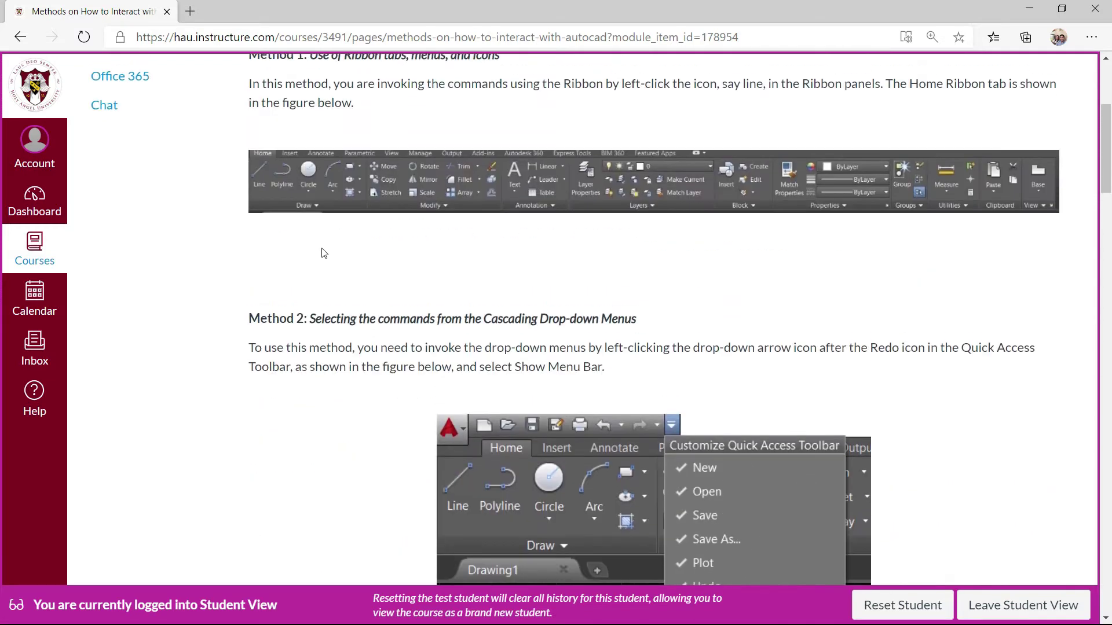
scroll(332, 292, up, 2)
scroll(349, 263, up, 2)
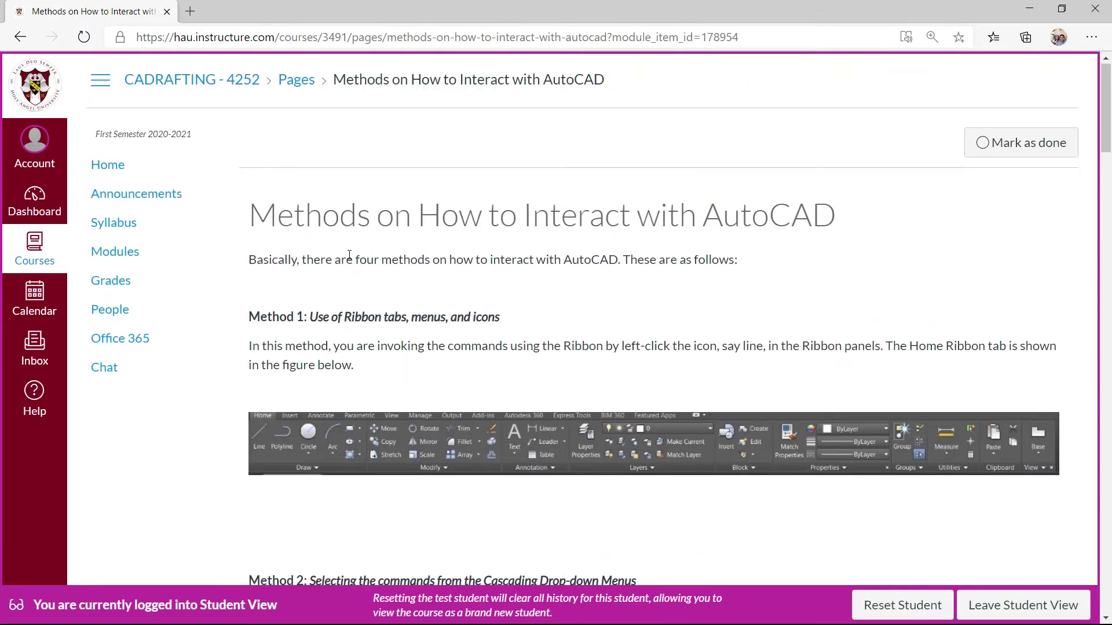
- Switch to AutoCAD and examine the additional Draw and Modify tools hidden in the ribbon
key(alt+Tab)
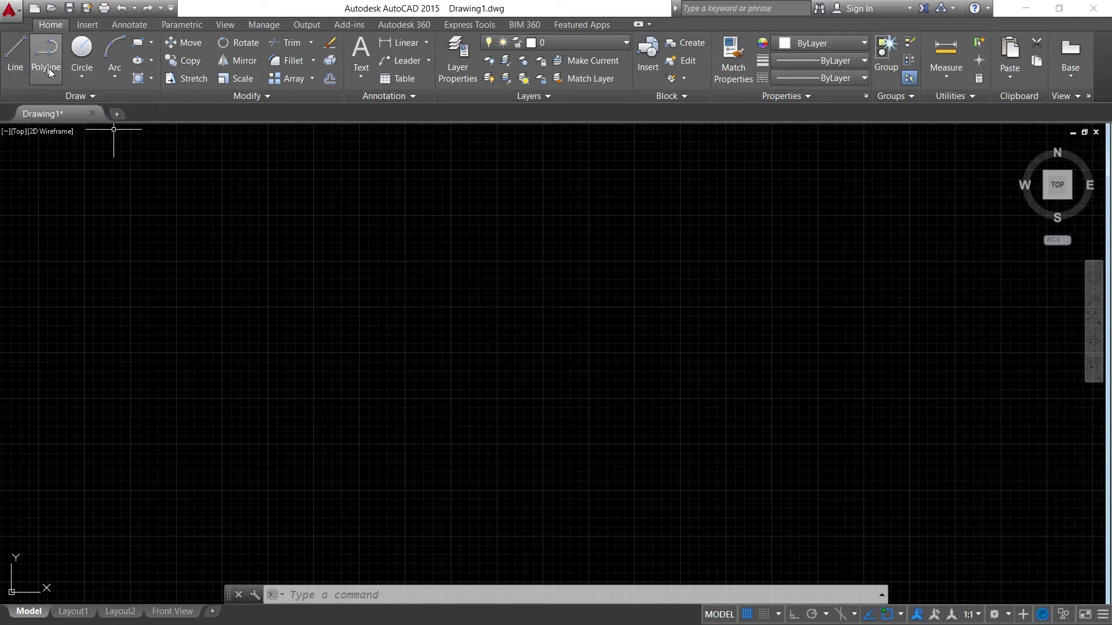
click(93, 95)
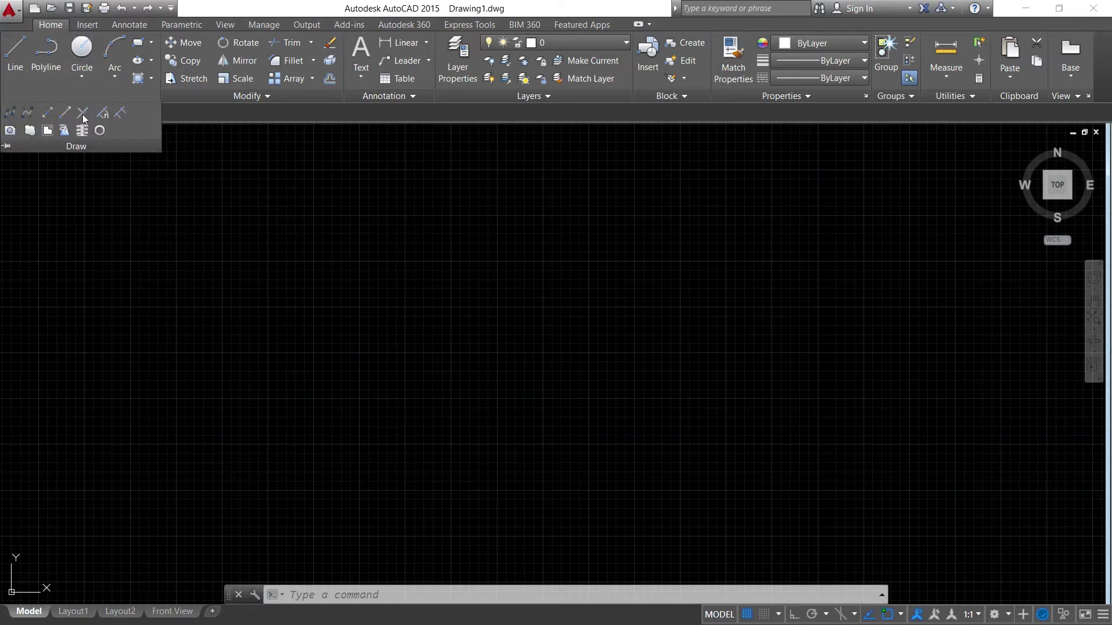
click(251, 98)
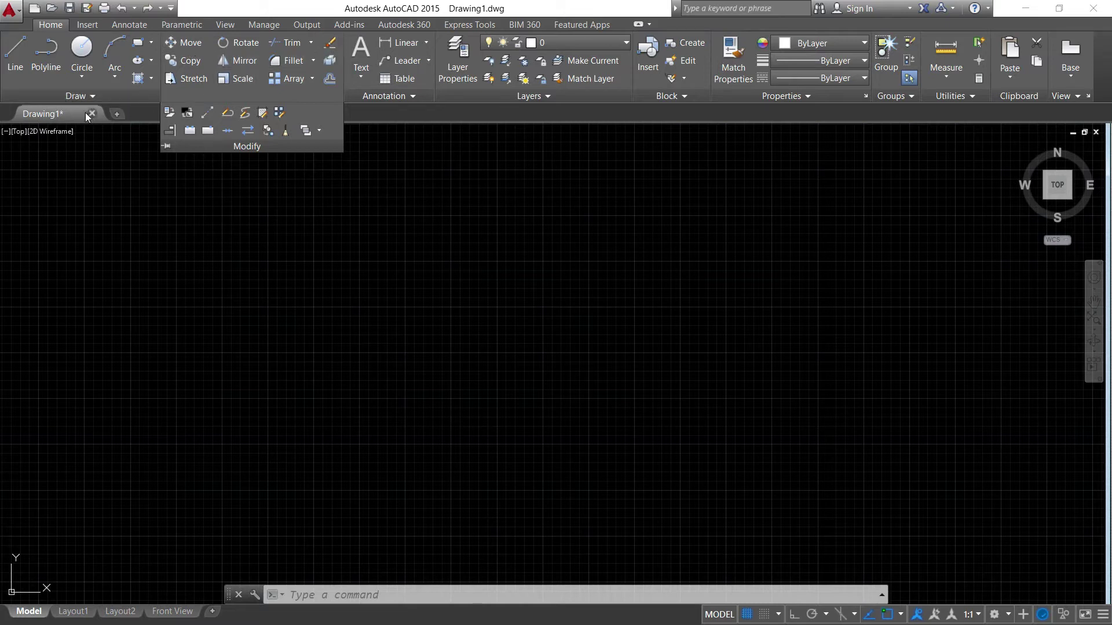
- Draw a self-crossing zigzag chain of eight connected line segments across the middle of the drawing area
click(15, 58)
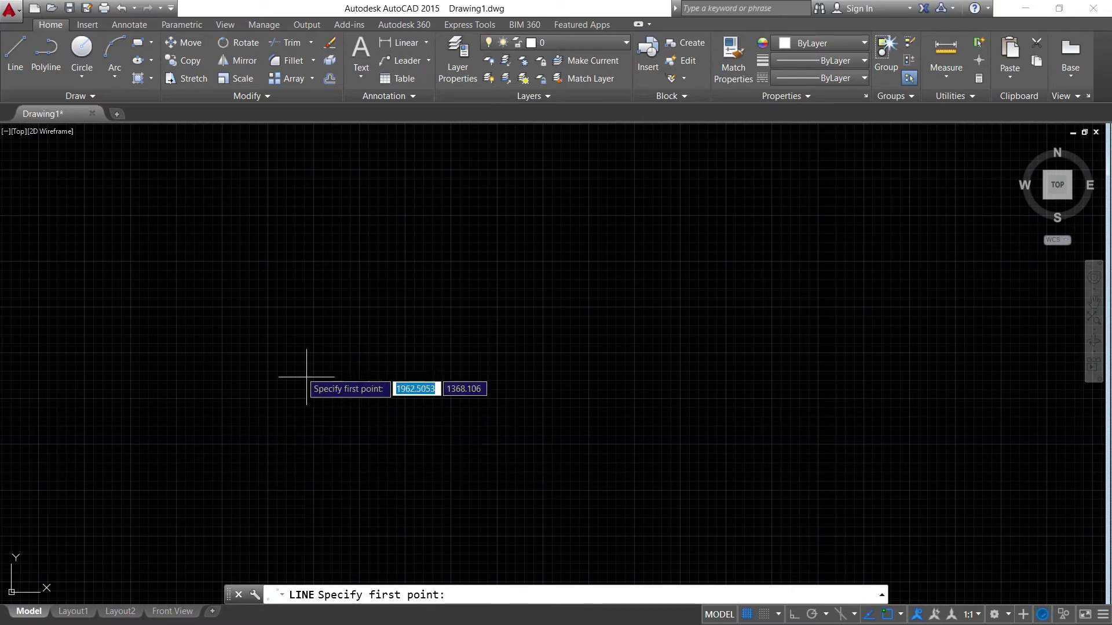
click(209, 359)
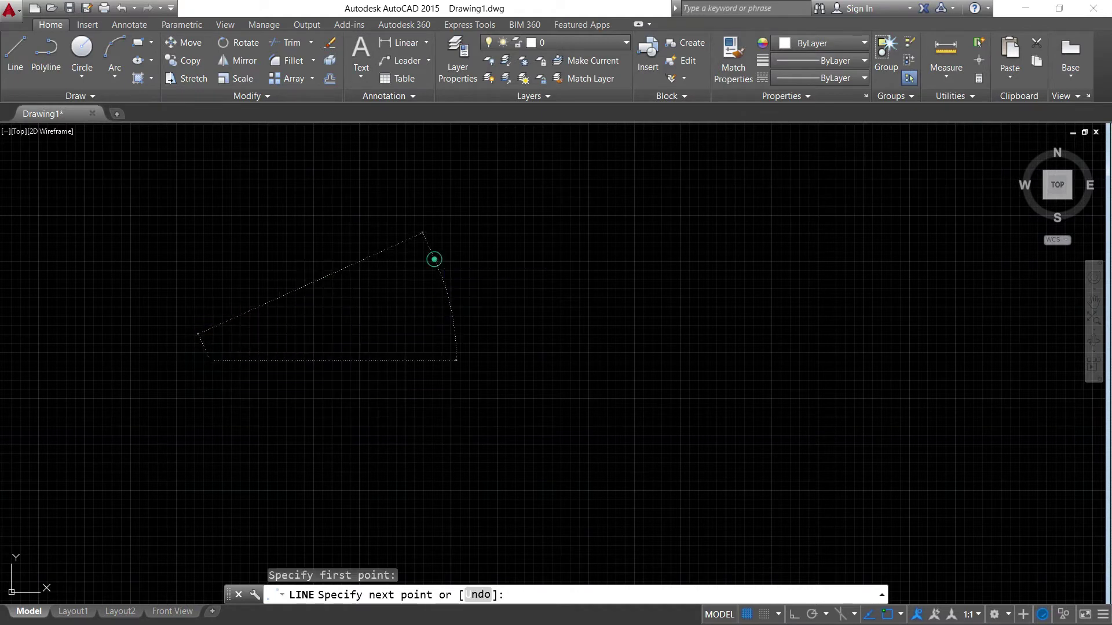
click(434, 260)
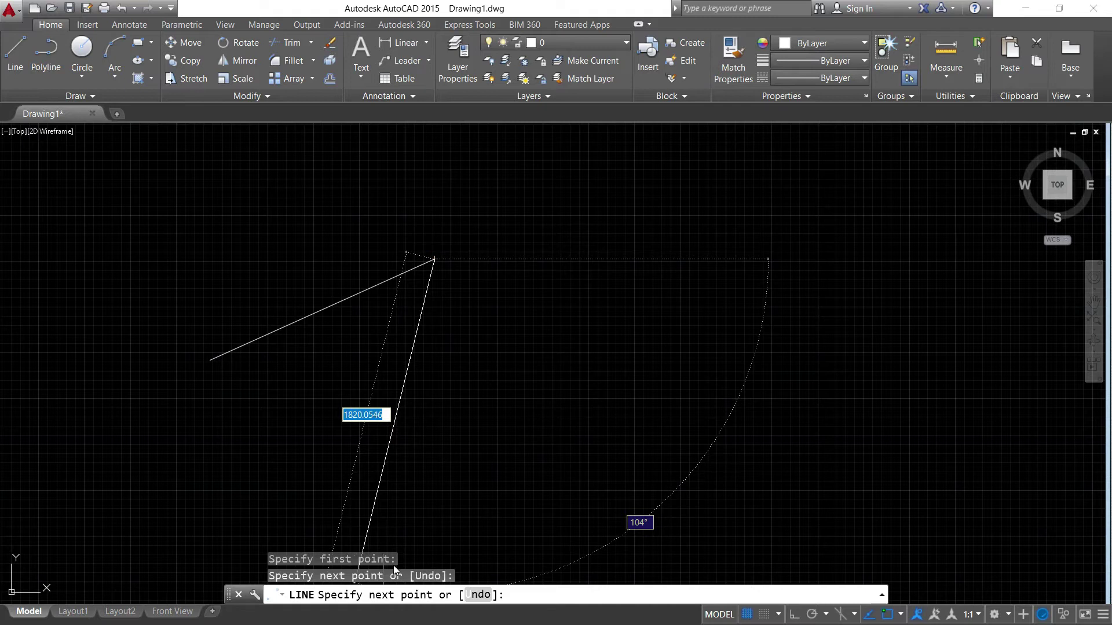
click(526, 389)
click(319, 445)
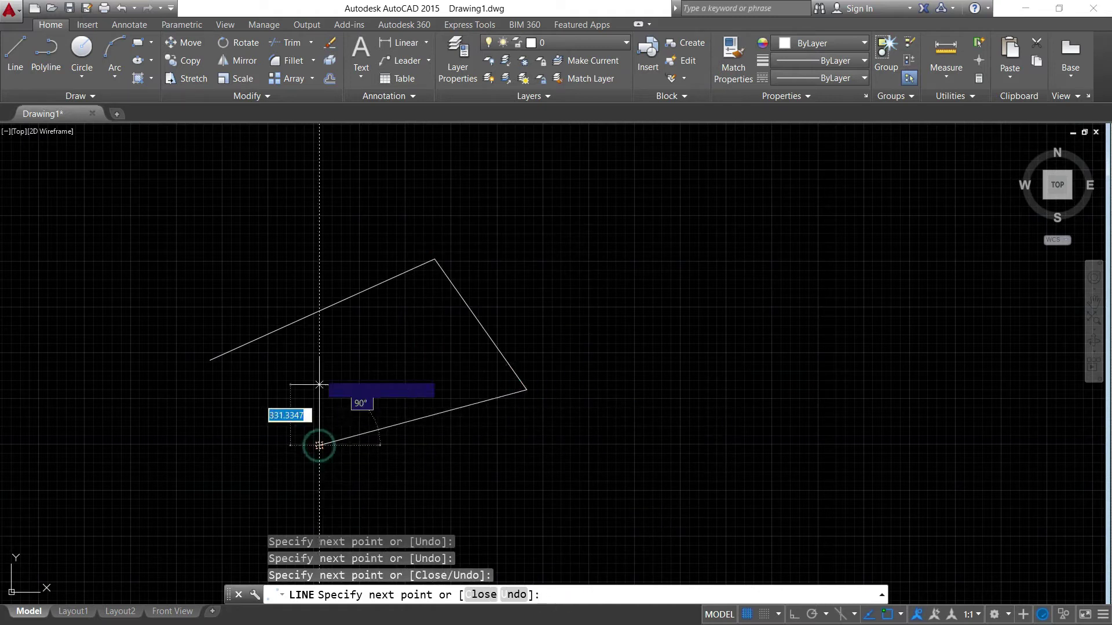
click(319, 246)
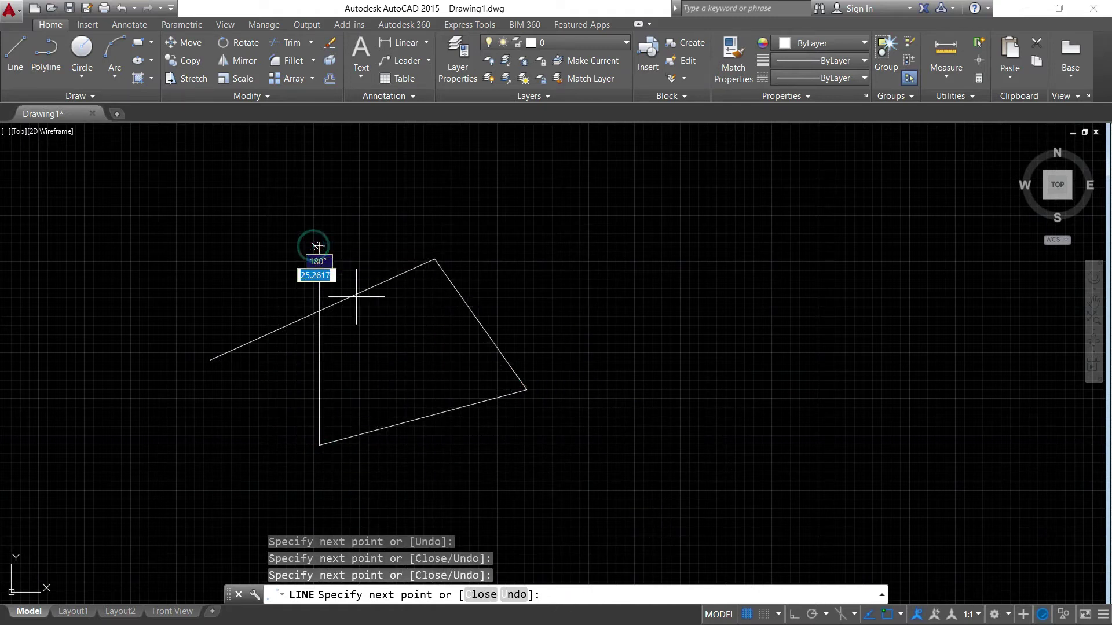
click(487, 446)
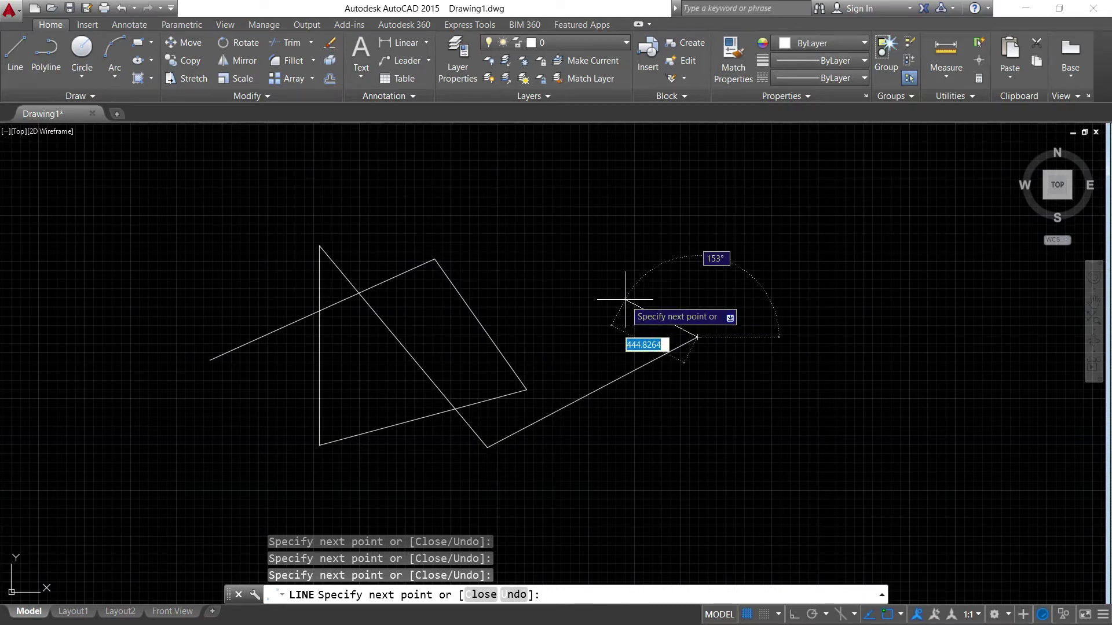
click(588, 262)
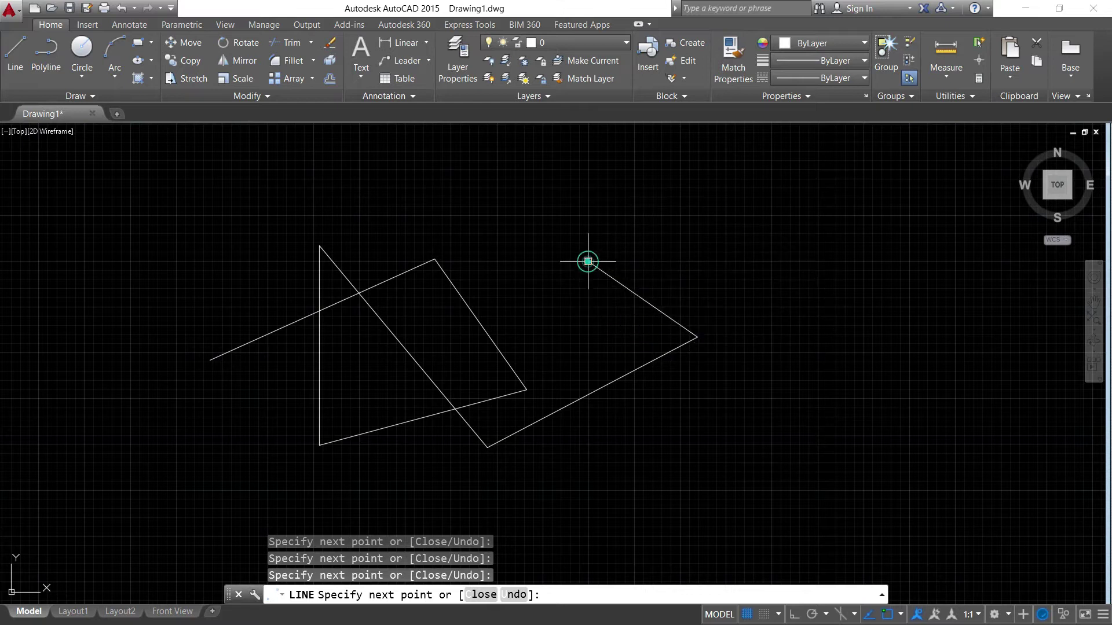
click(552, 336)
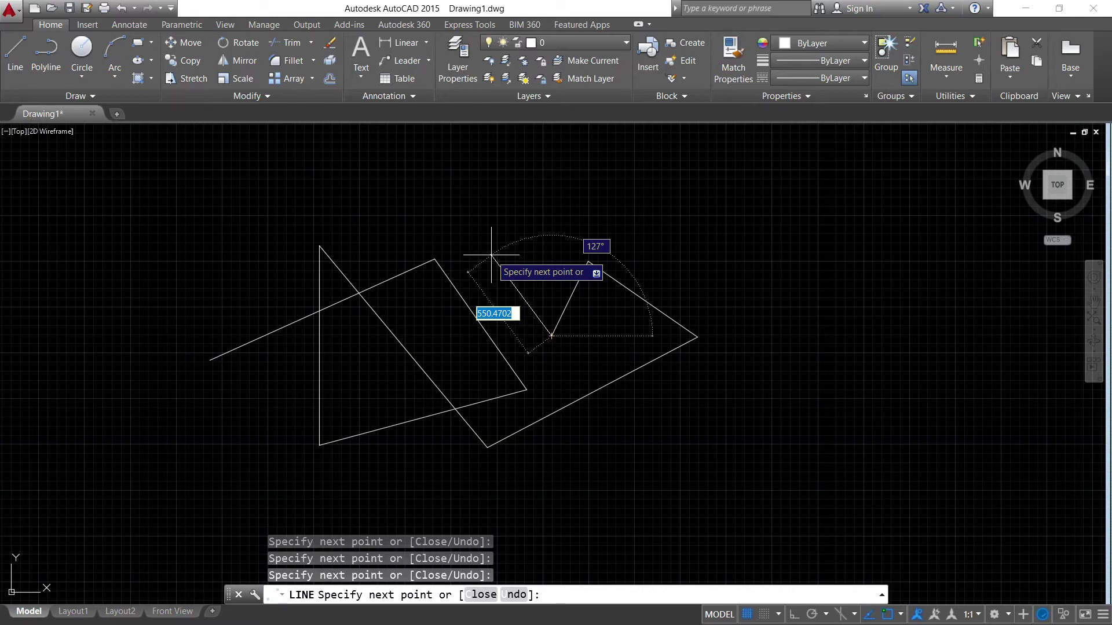
key(Return)
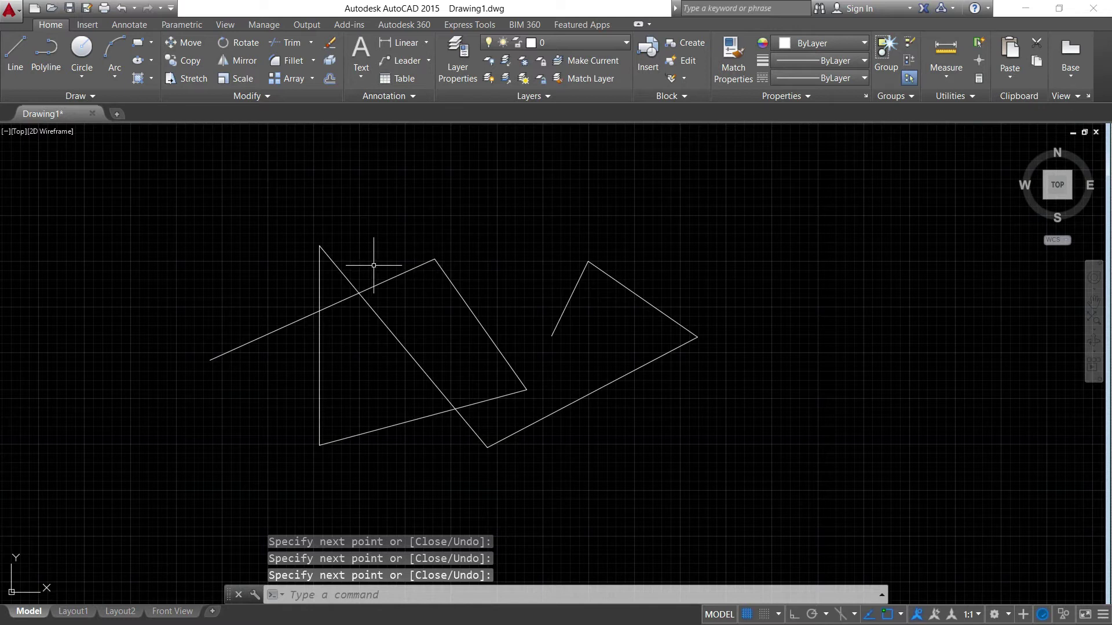
- Draw a circle by centre and radius, above and to the right of the zigzag's rightmost corner
click(81, 49)
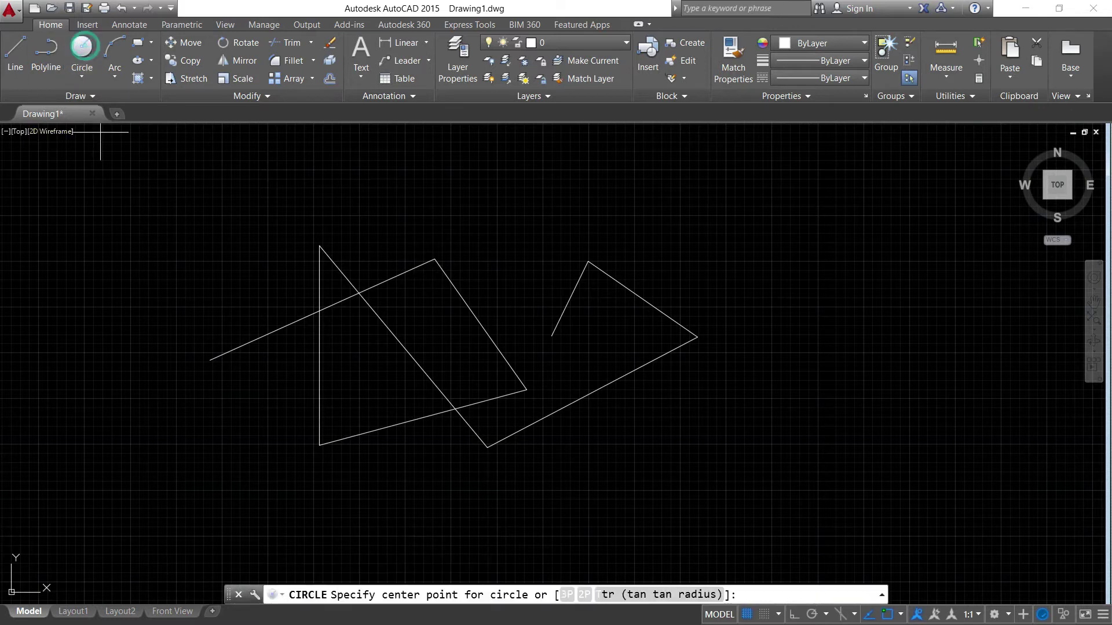
click(771, 241)
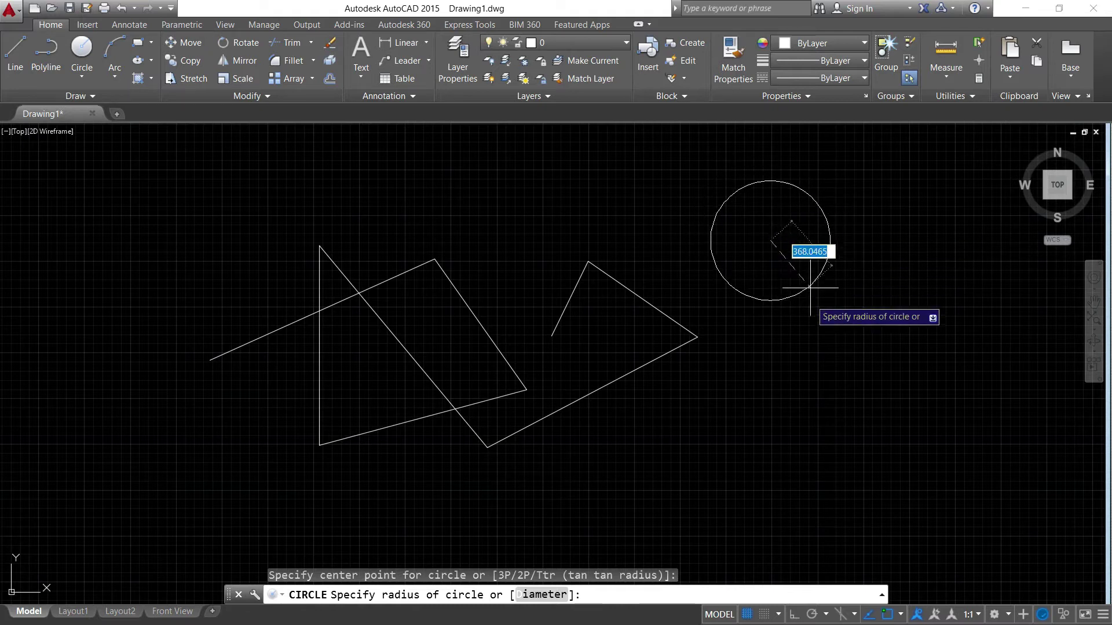
click(799, 334)
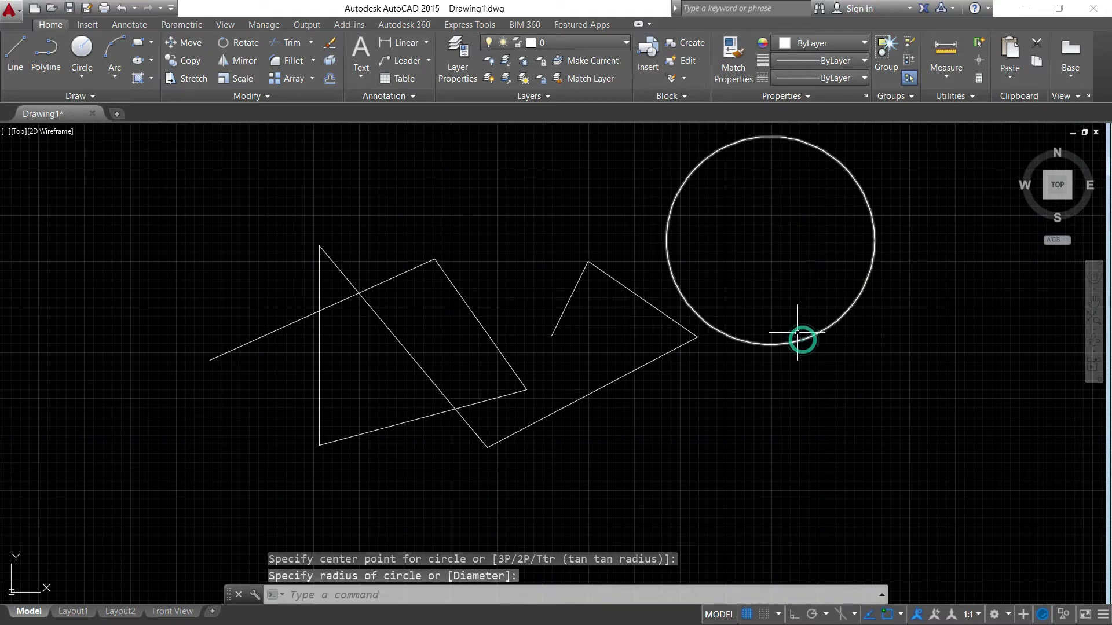
- Erase the two end segments of the zigzag: the long upper-left line and the short line beside its right-hand peak
click(328, 47)
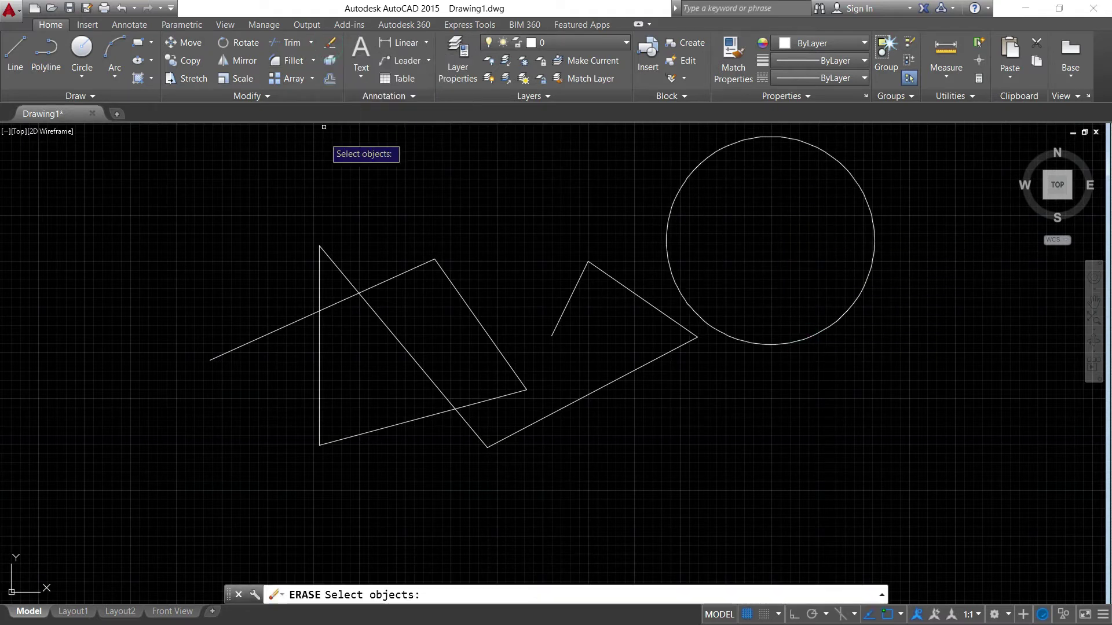
click(406, 272)
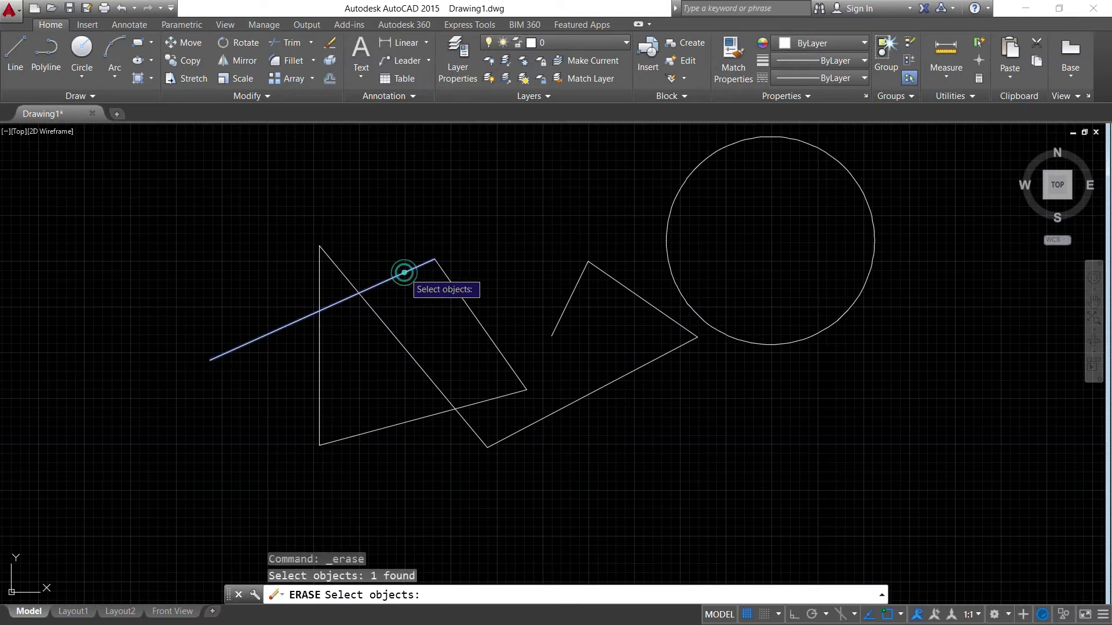
click(574, 289)
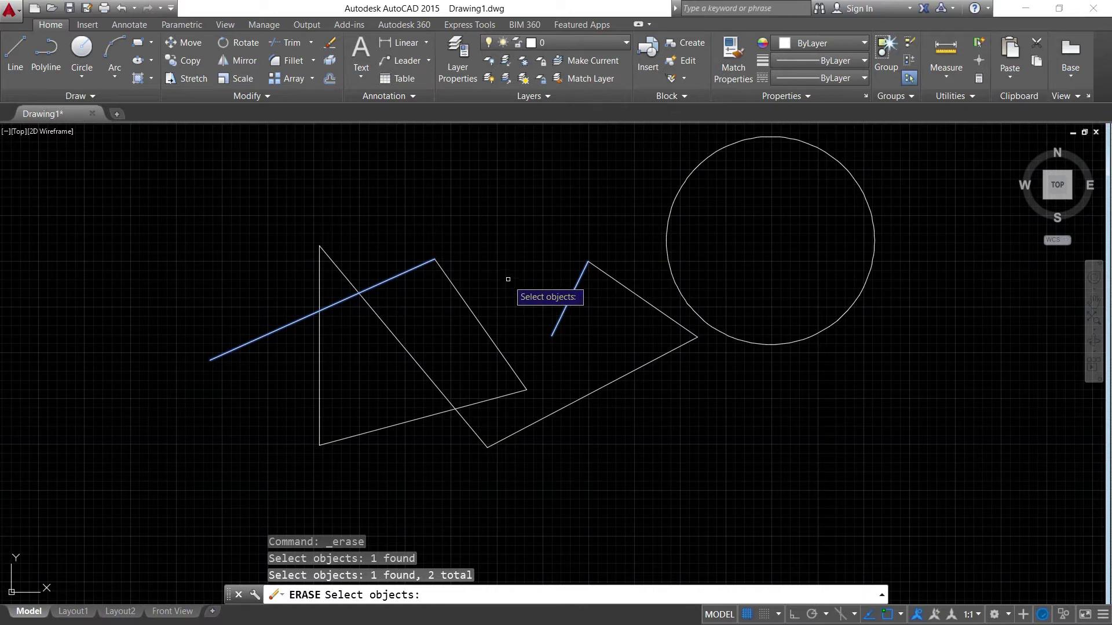
key(Return)
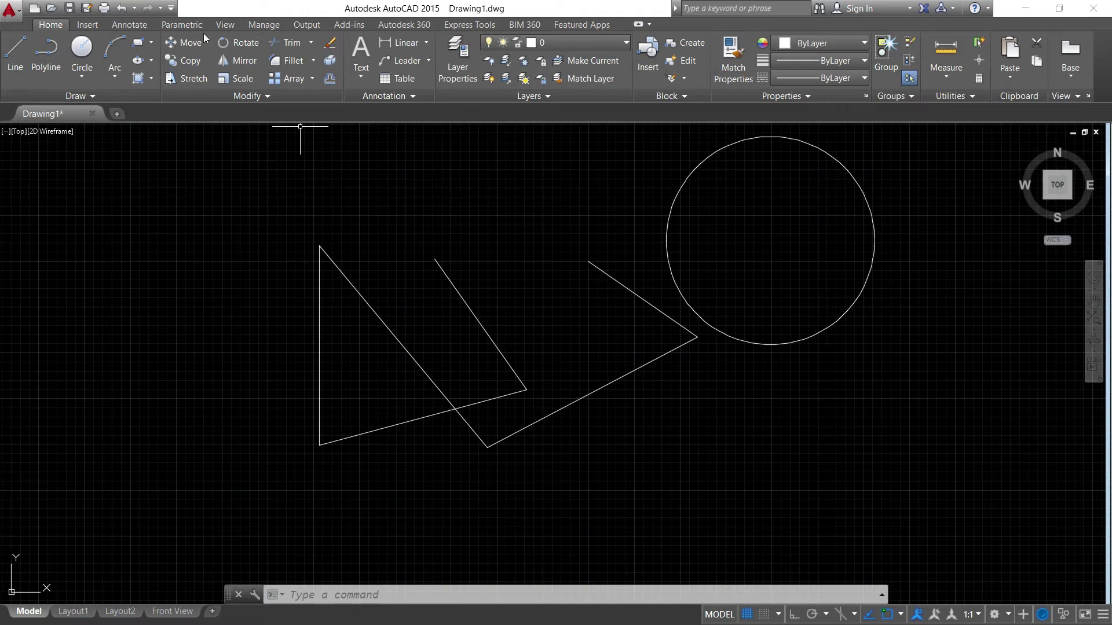
- Add the workspace selector to the Quick Access Toolbar and turn on the classic menu bar
click(171, 8)
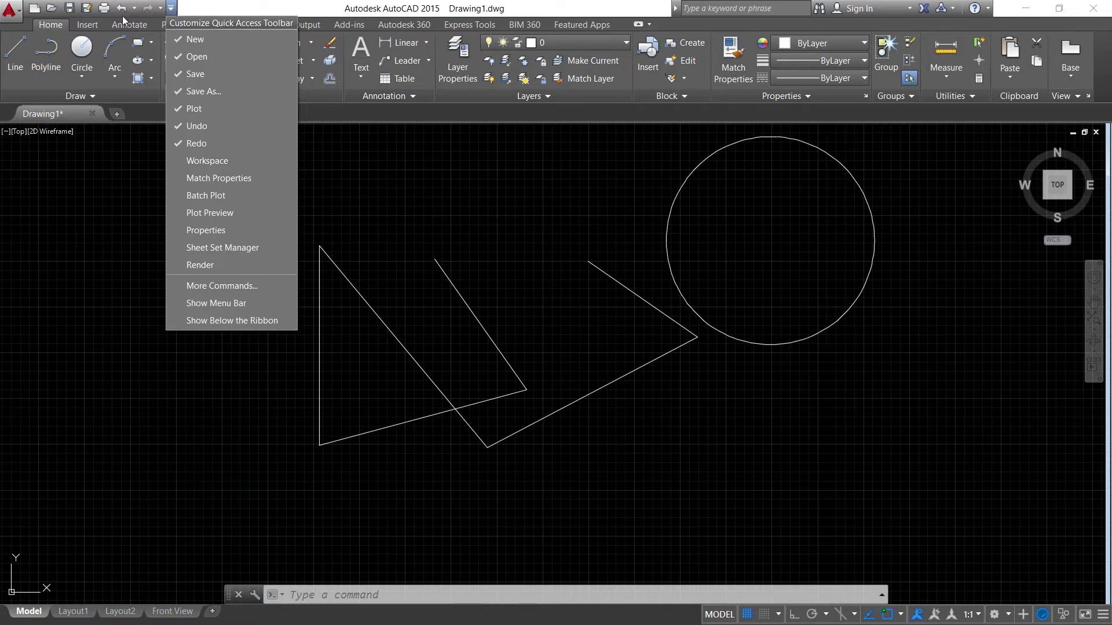
click(182, 160)
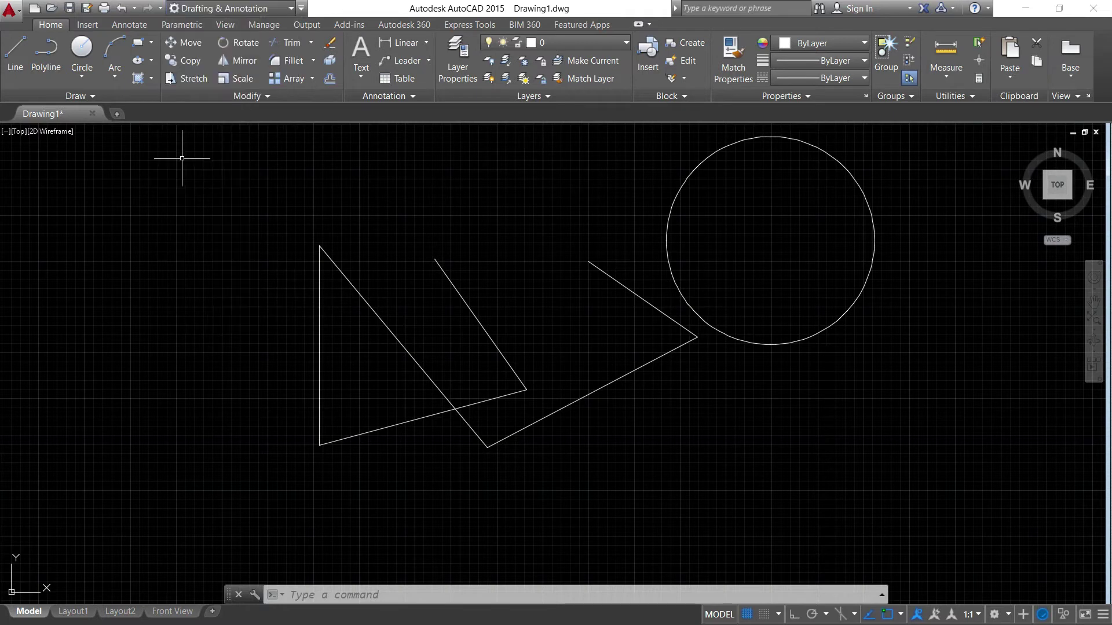
click(301, 8)
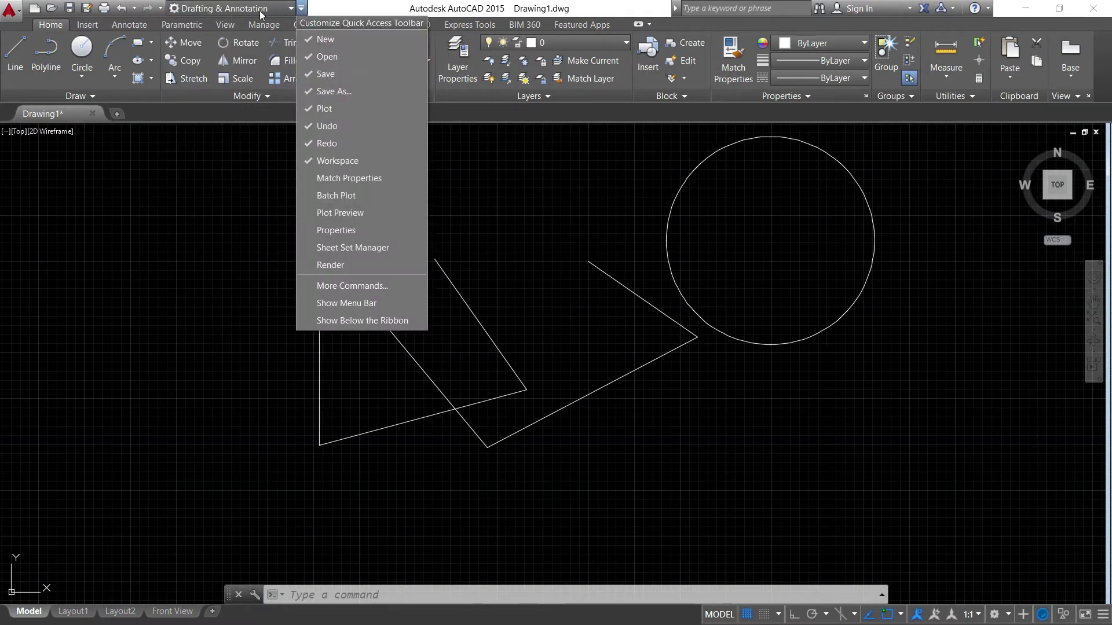
click(371, 307)
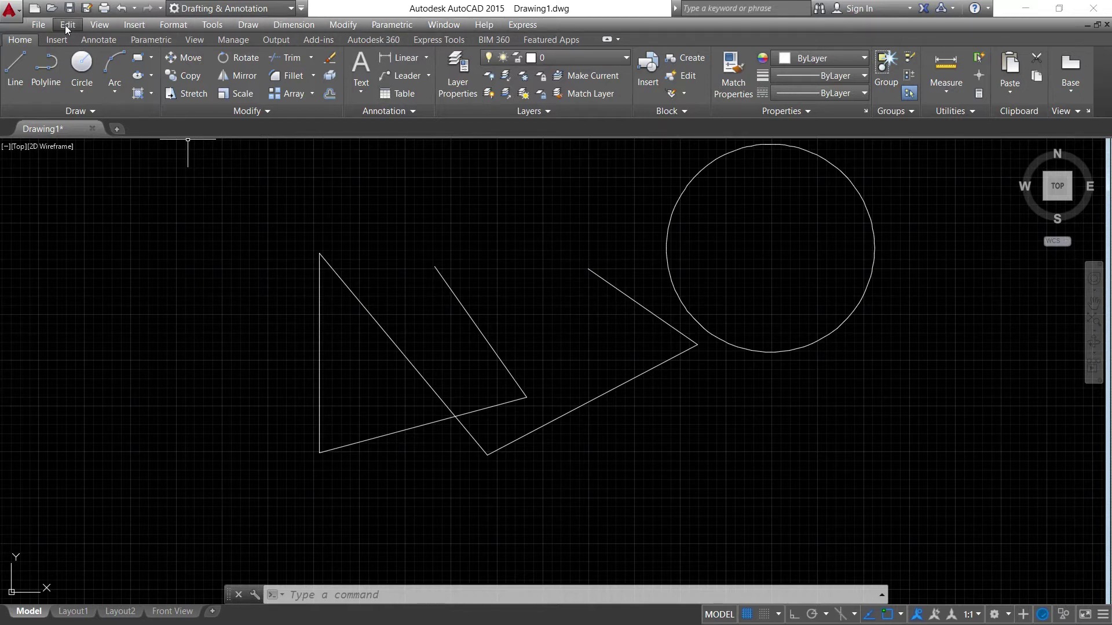
- Examine the commands offered by the cascading drop-down menus, from File and Insert through to Draw
text(e)
key(Return)
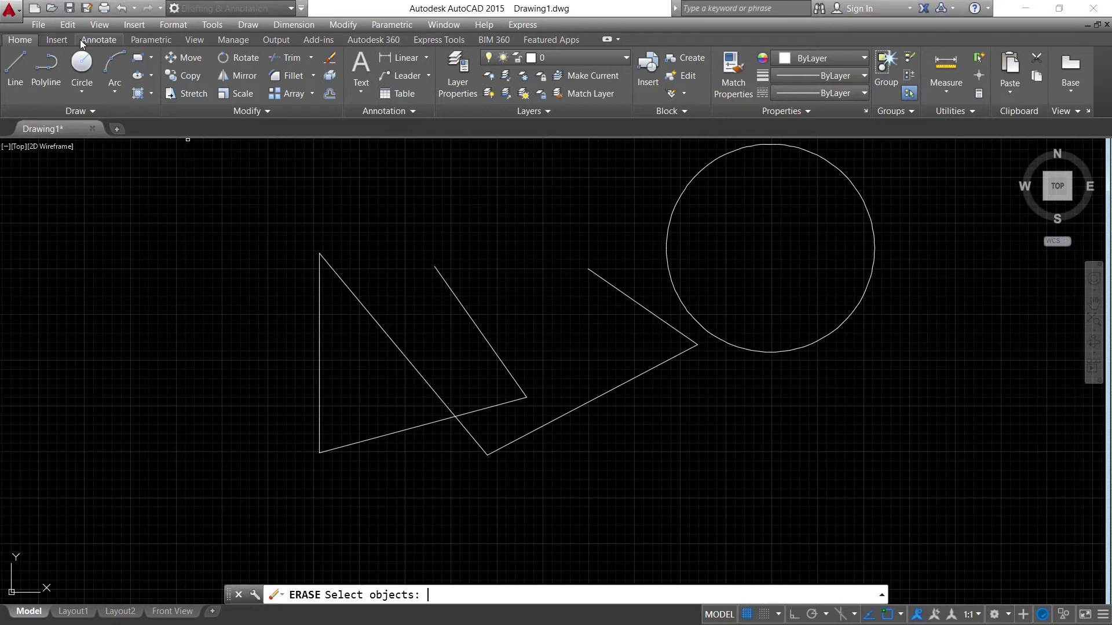
click(41, 25)
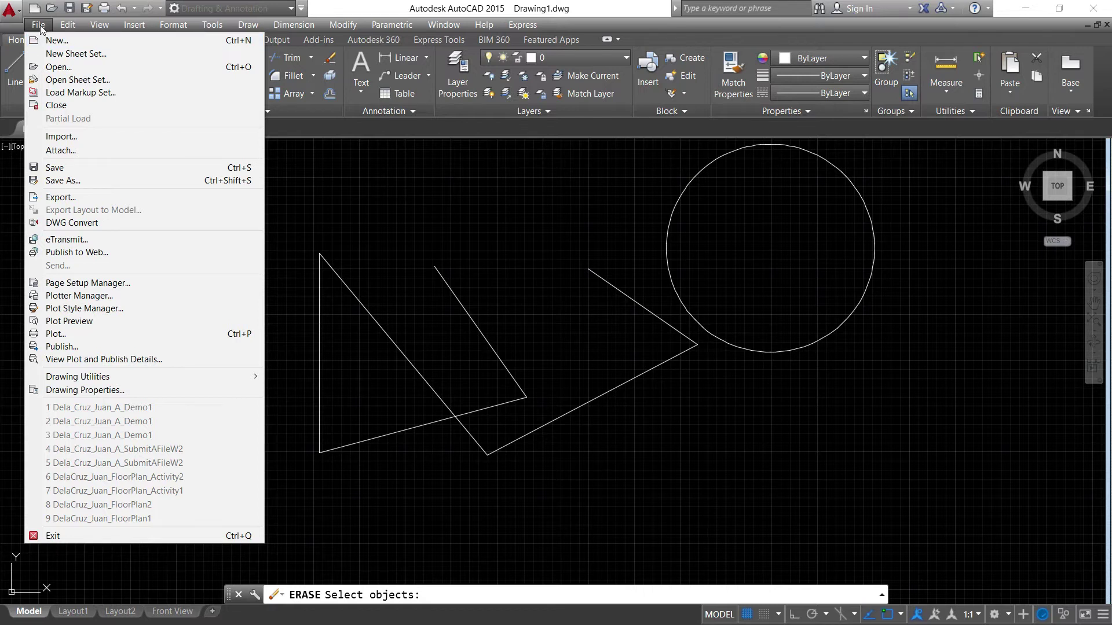
mouse_move(56, 29)
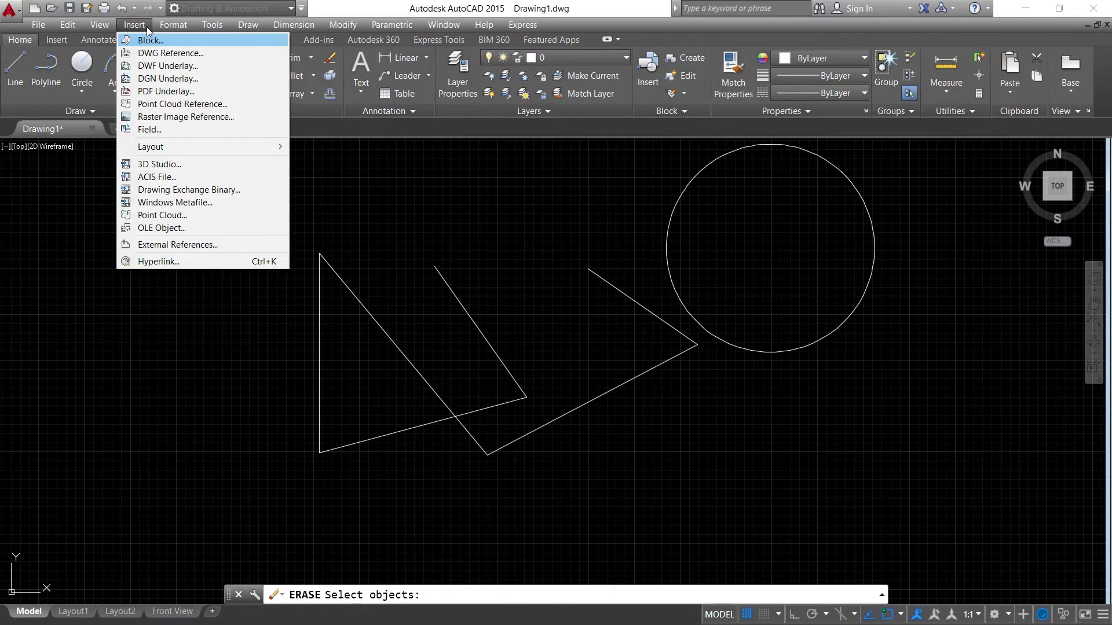
mouse_move(159, 27)
mouse_move(206, 26)
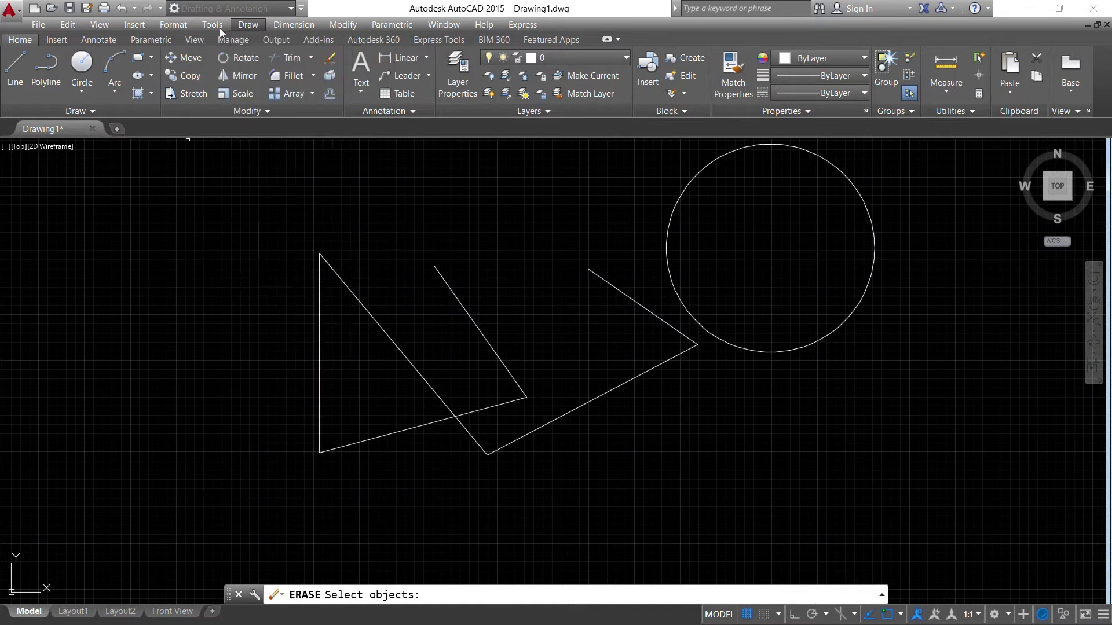
mouse_move(245, 34)
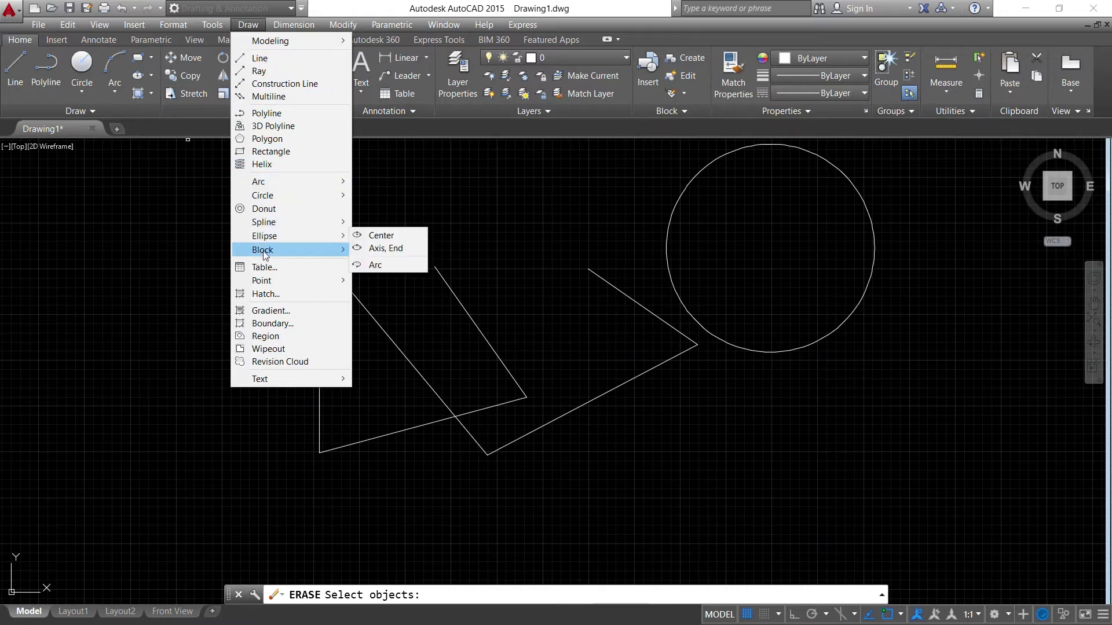
- Copy the circle and the two lines forming the large V to three places: lower right, far left and lower left of the originals
mouse_move(340, 30)
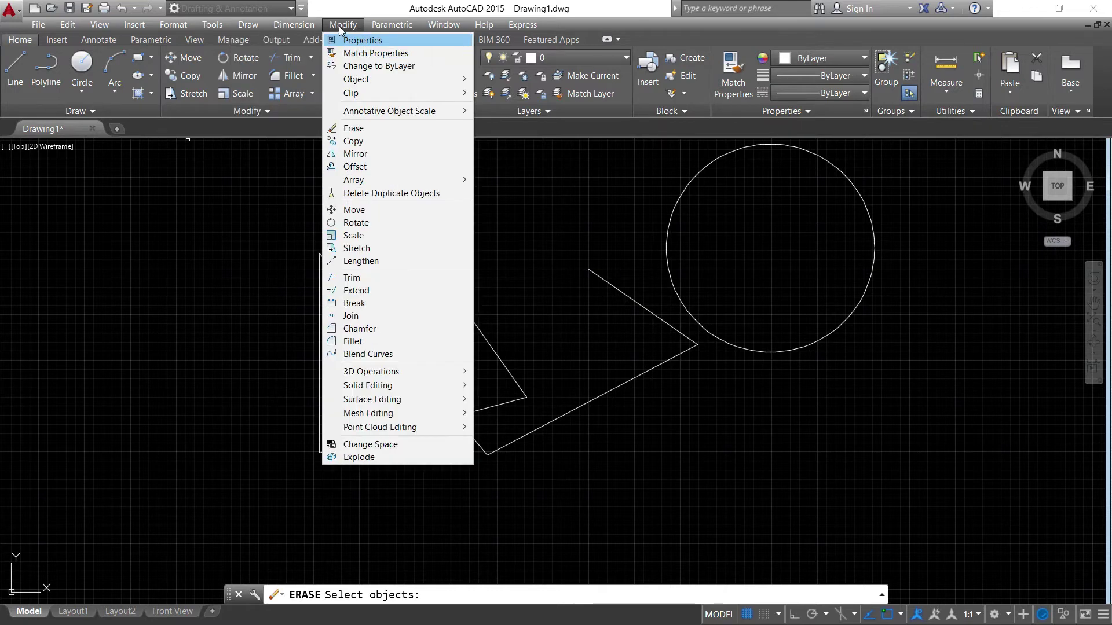
click(350, 144)
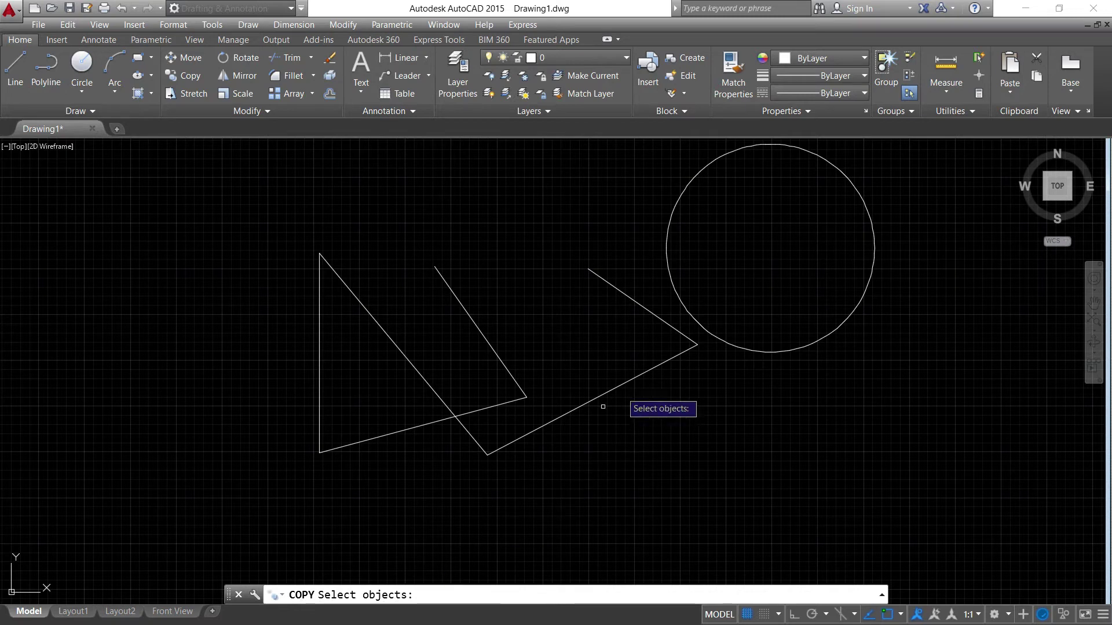
click(672, 288)
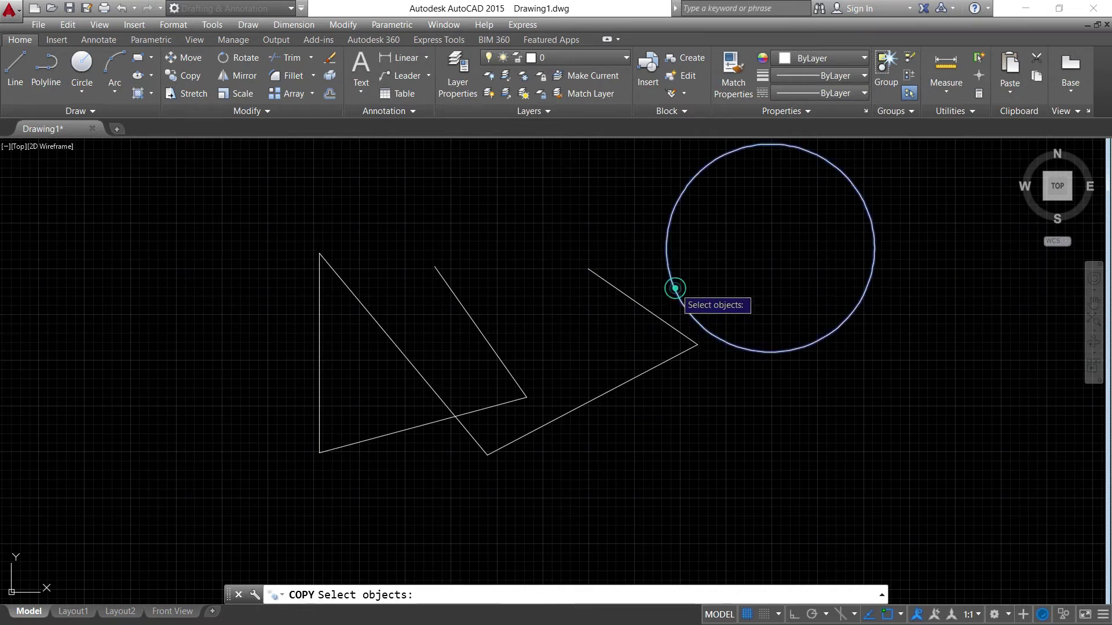
click(406, 359)
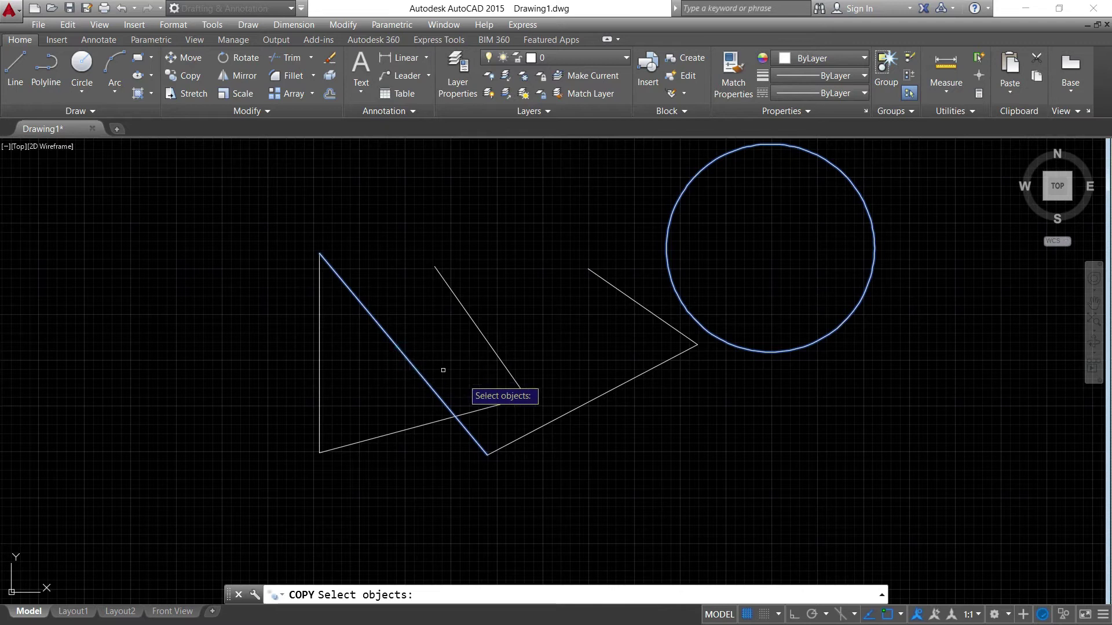
click(554, 418)
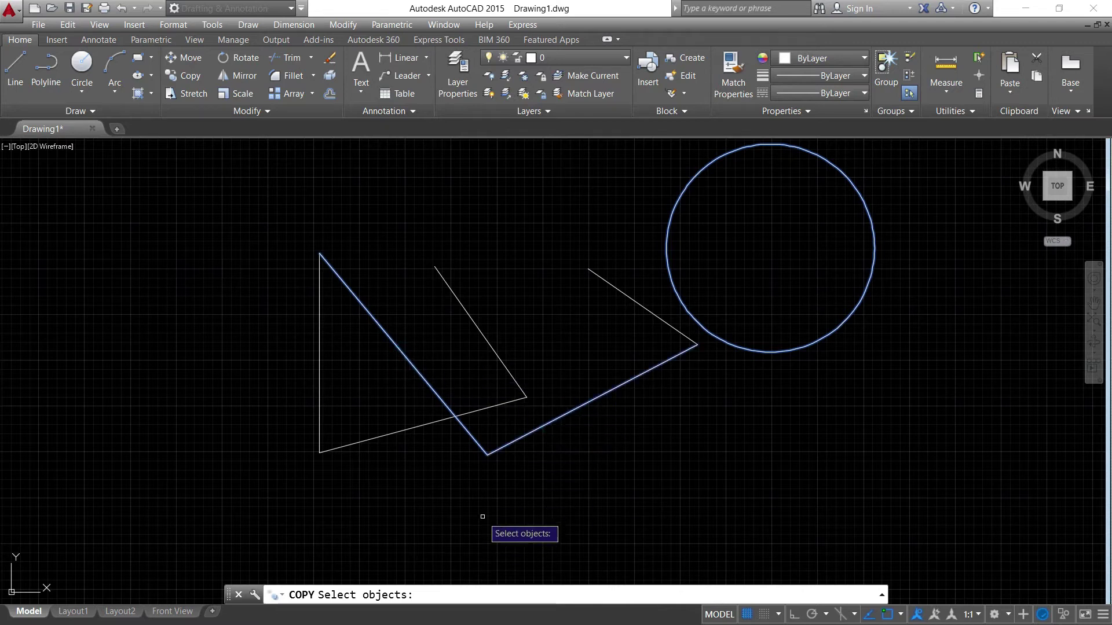
key(Return)
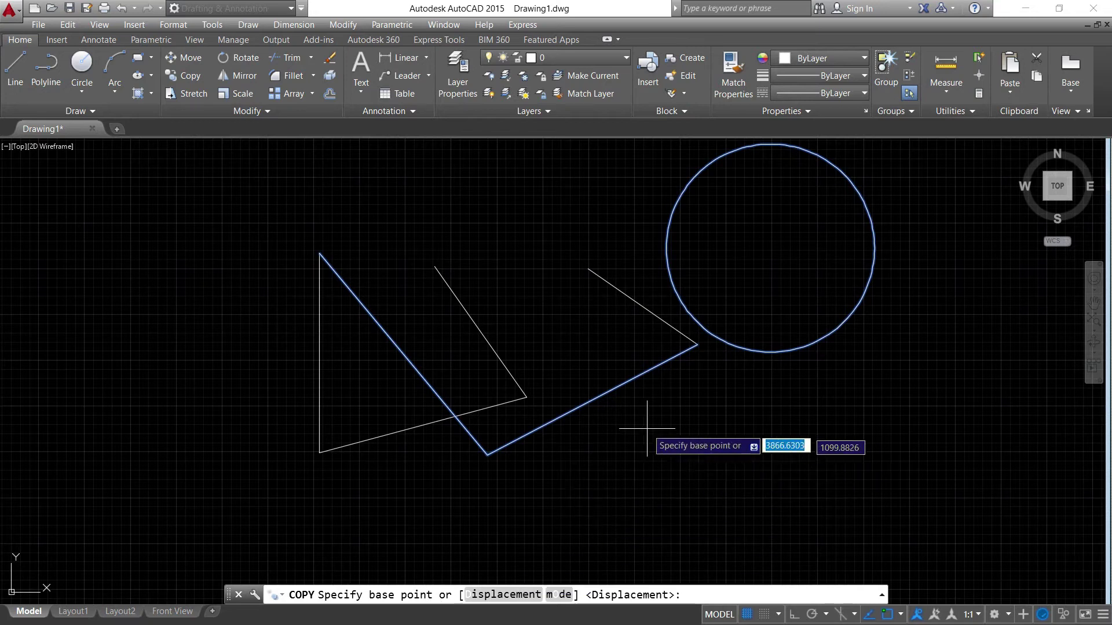
click(582, 488)
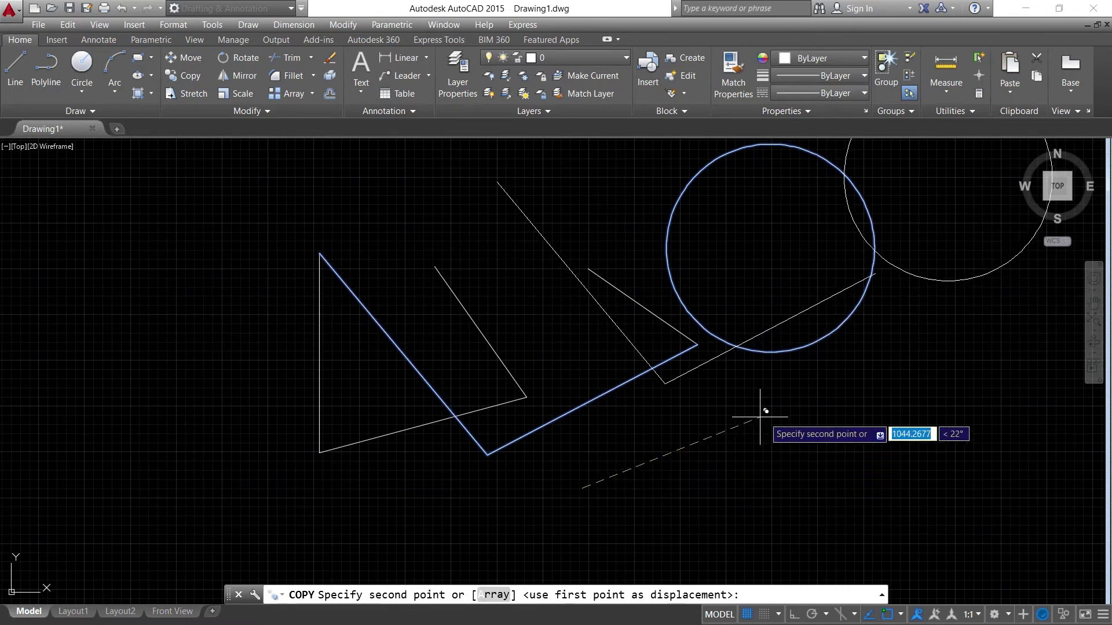
click(850, 540)
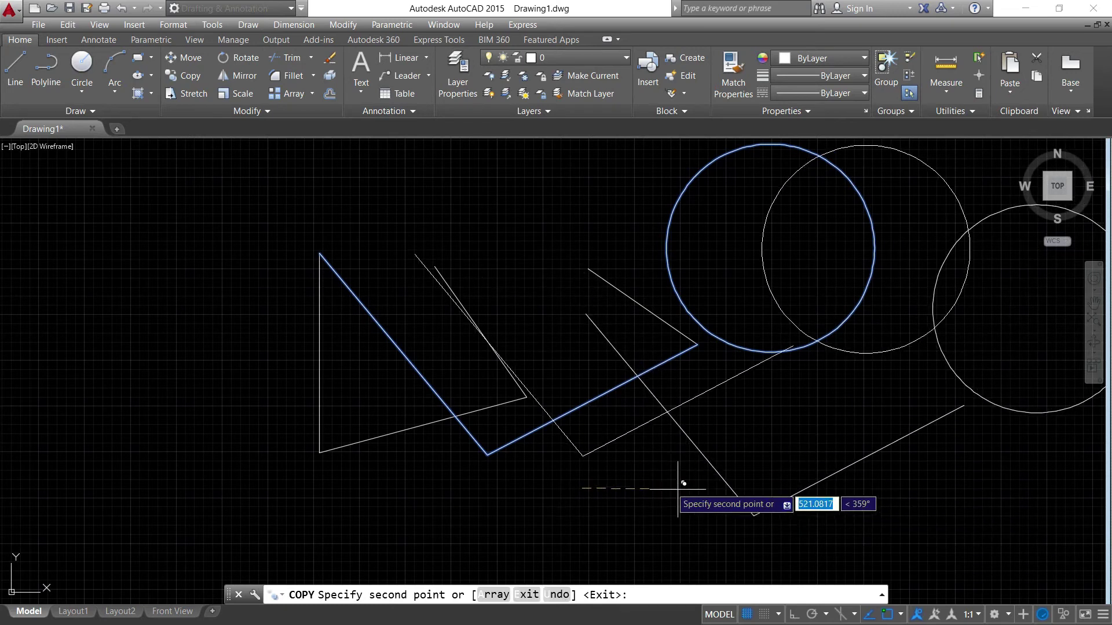
click(212, 419)
click(345, 560)
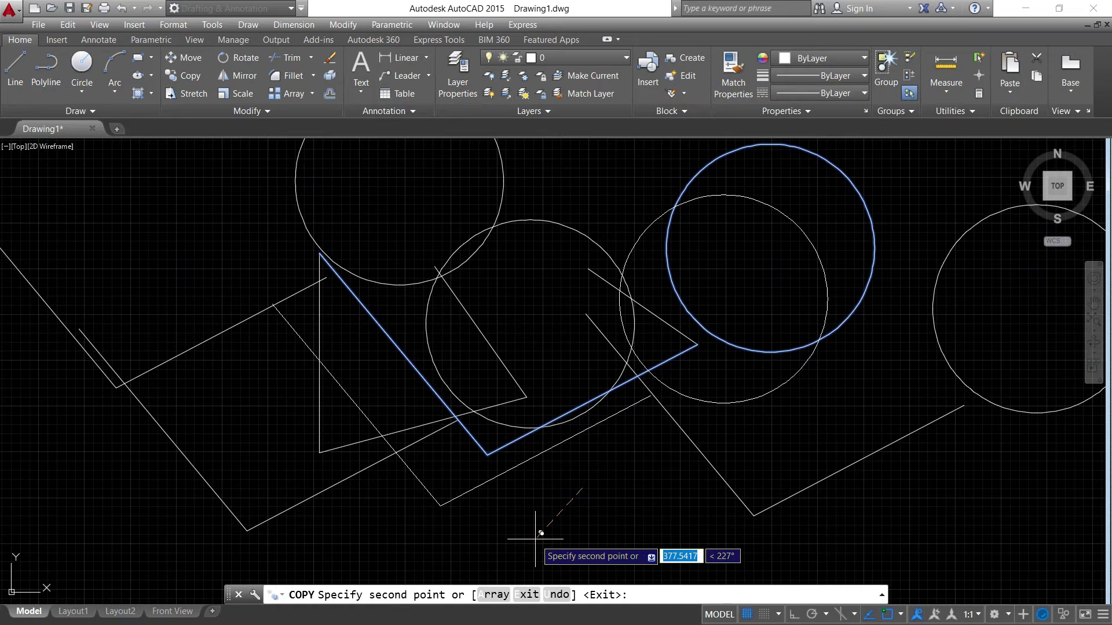
key(Return)
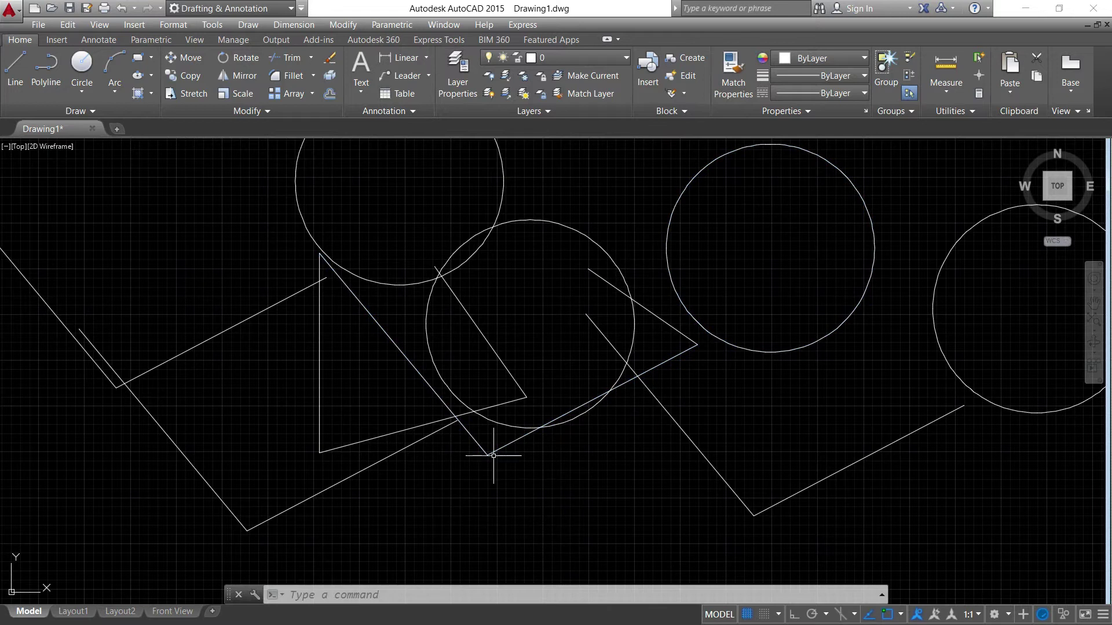
- Draw a wide, low rectangle by two opposite corners, just below the lowest vertex of the original V
click(246, 25)
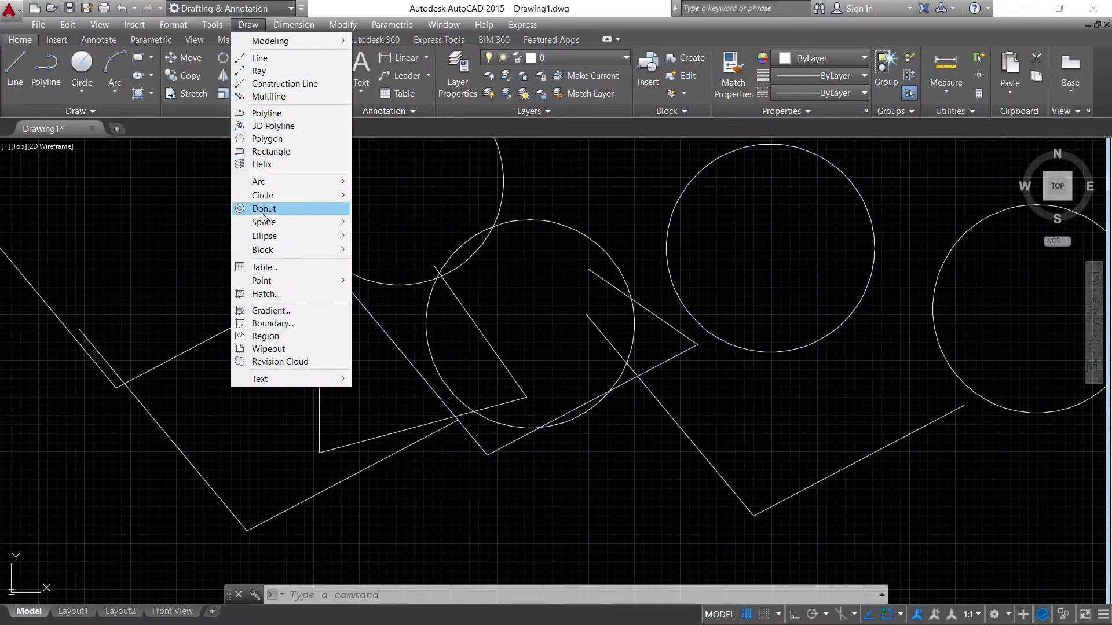
click(271, 152)
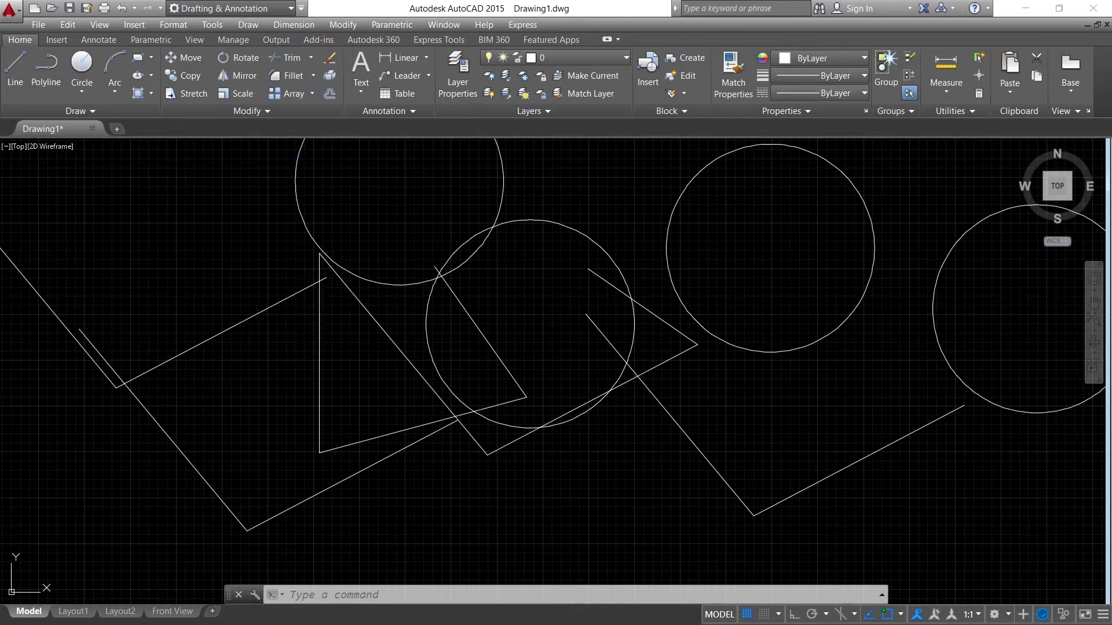
click(439, 528)
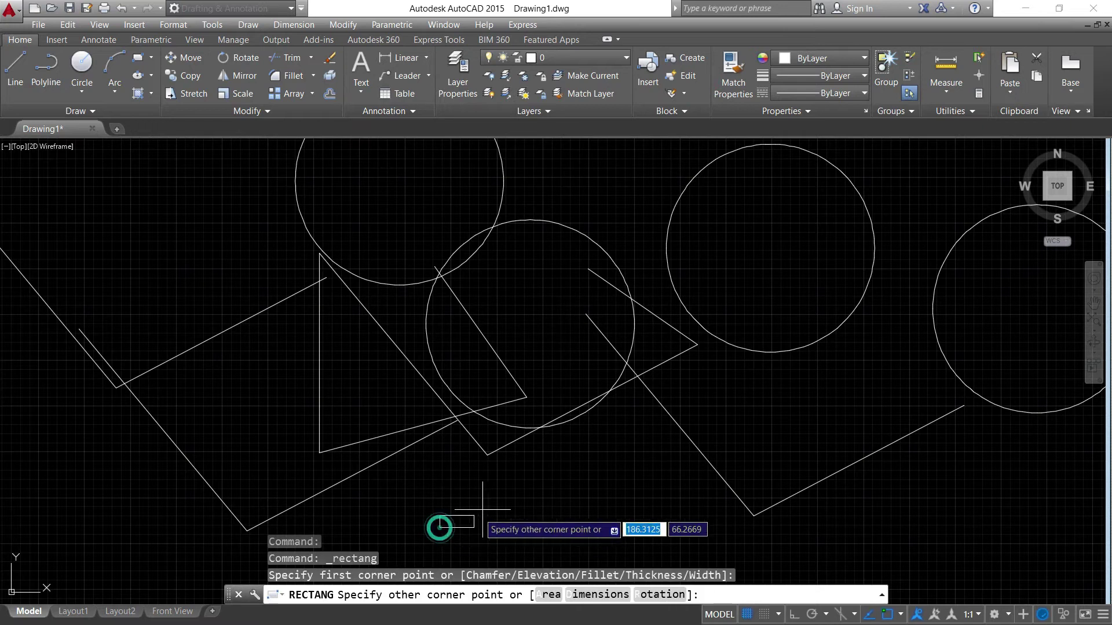
click(622, 470)
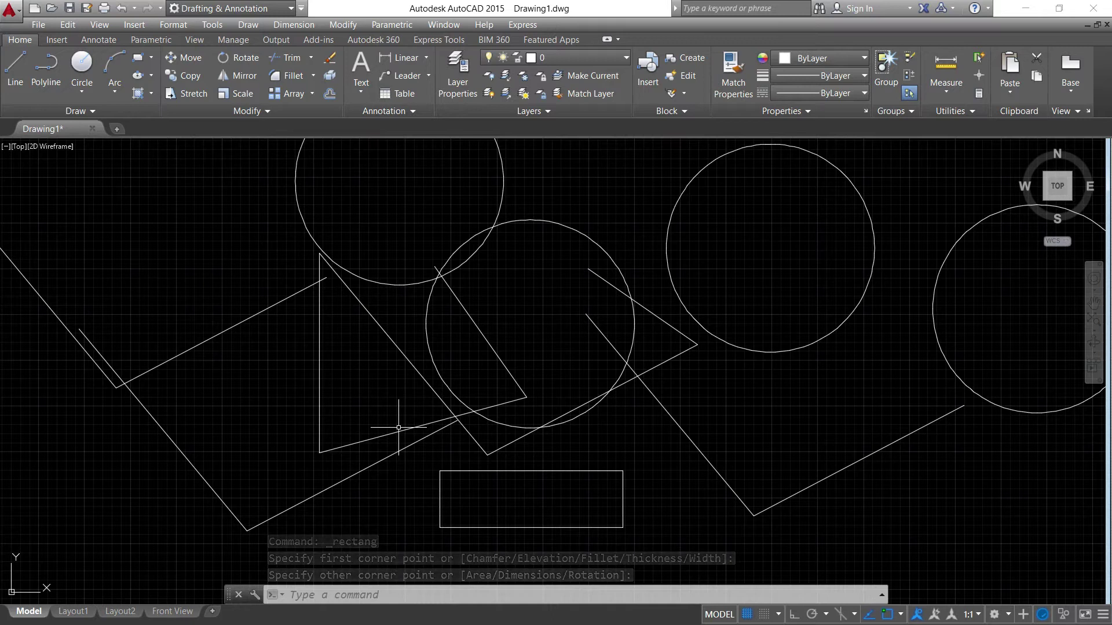
scroll(527, 315, down, 5)
middle_drag(527, 315, 440, 368)
scroll(397, 372, up, 3)
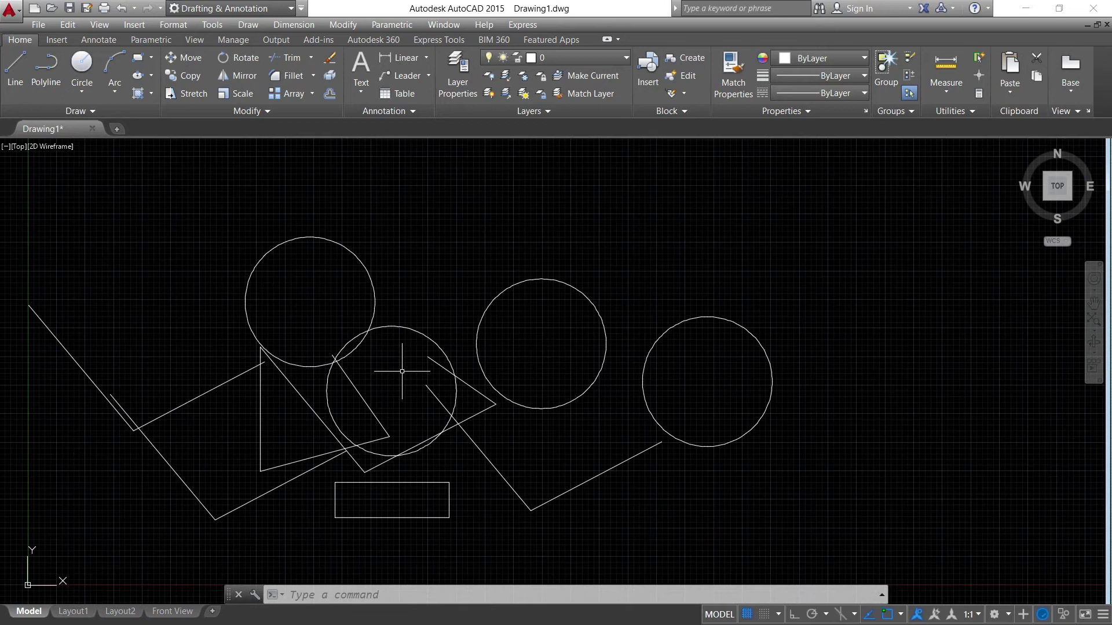
mouse_move(409, 317)
middle_down()
mouse_move(395, 356)
mouse_move(519, 345)
middle_up()
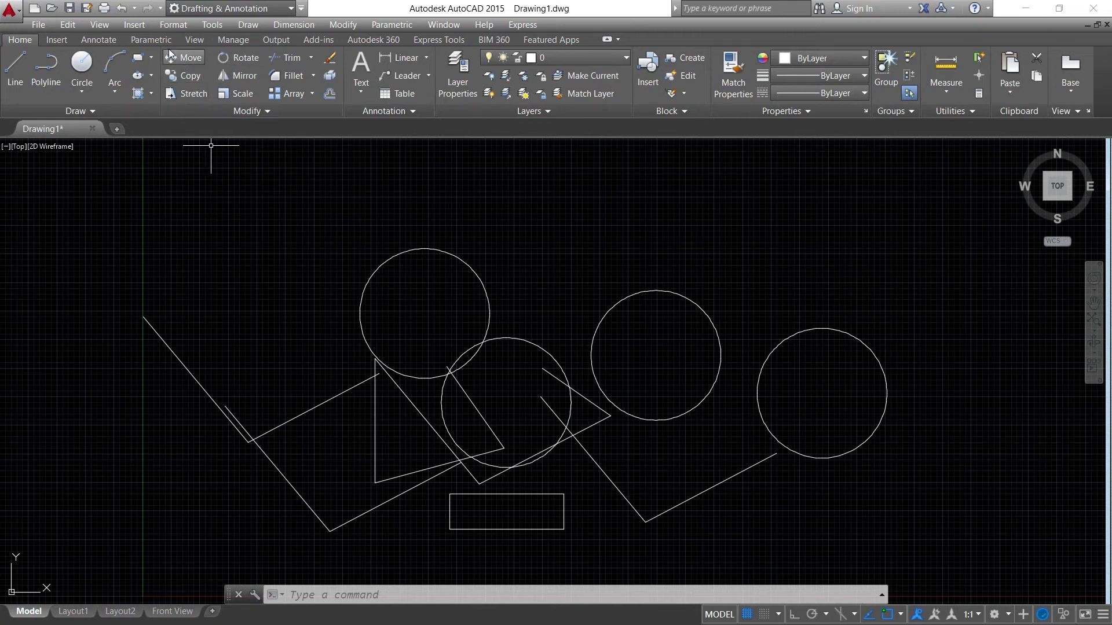
- Display the AutoCAD Draw and Modify toolbars as floating toolbars over the drawing
click(213, 24)
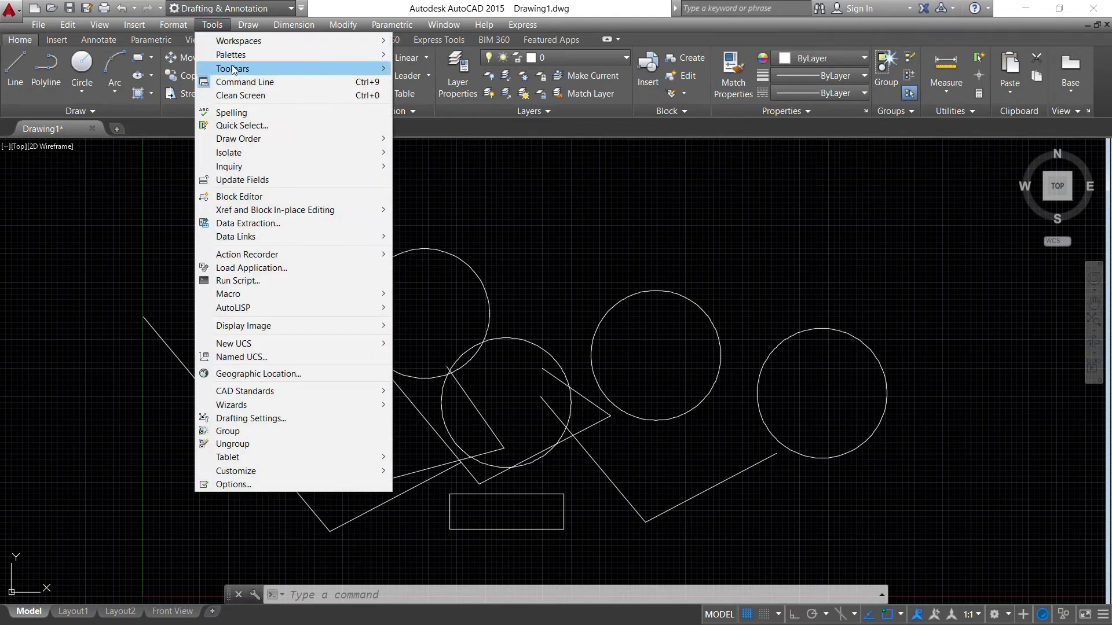
mouse_move(233, 70)
mouse_move(426, 71)
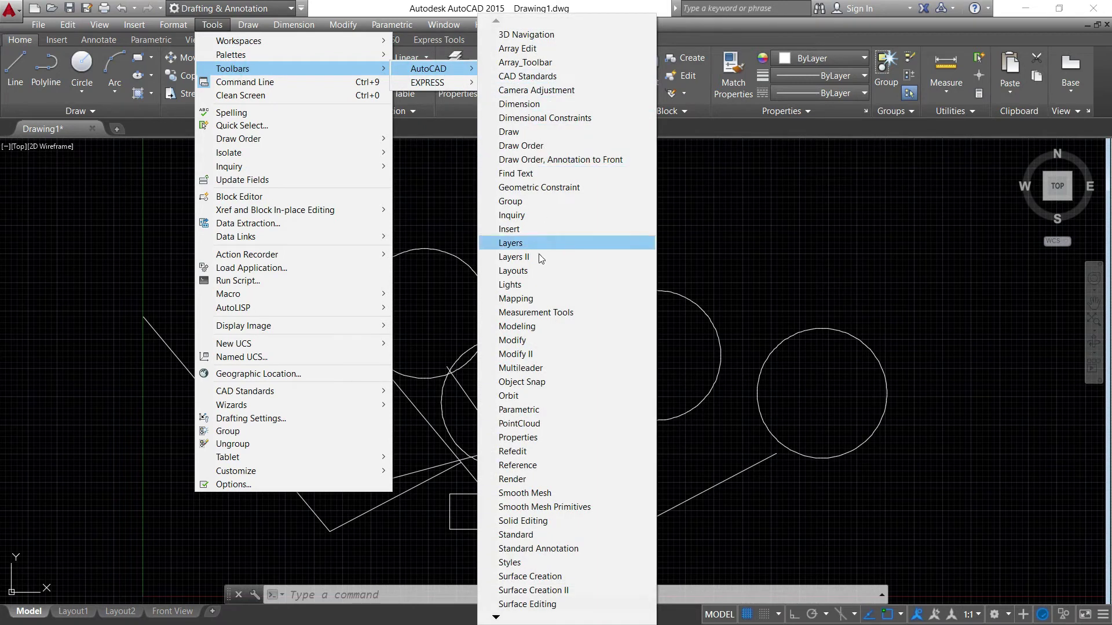
click(511, 133)
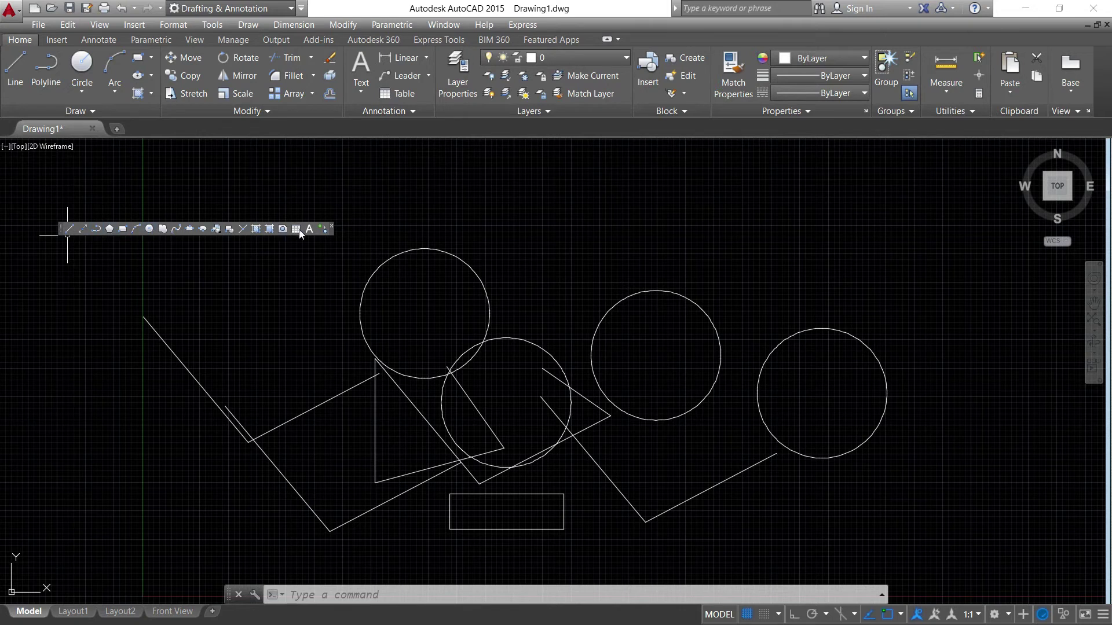
click(212, 24)
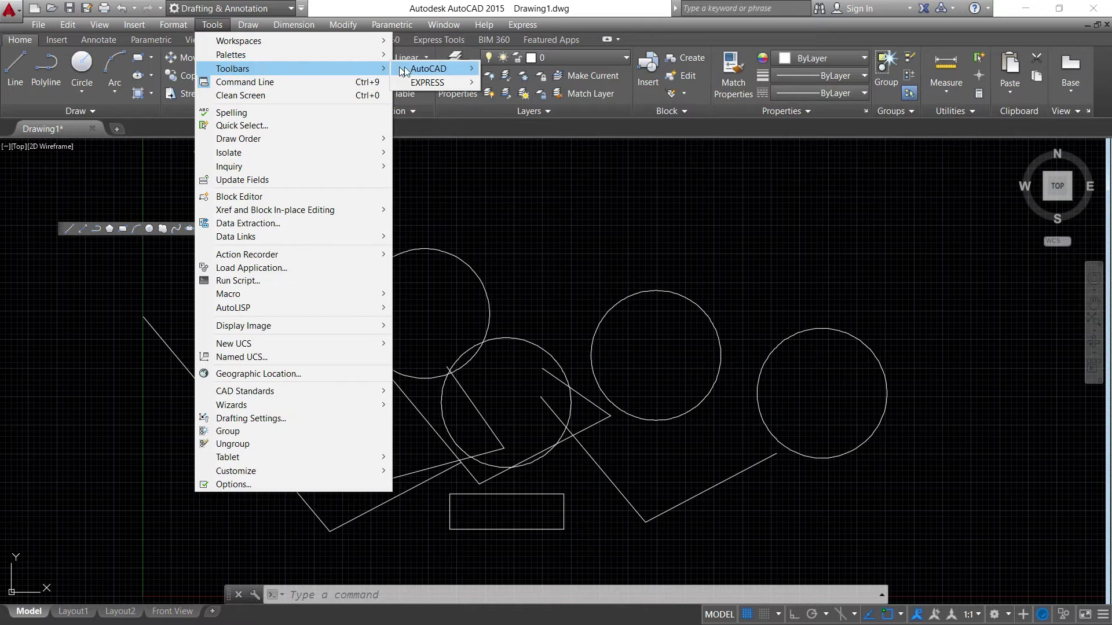
mouse_move(425, 70)
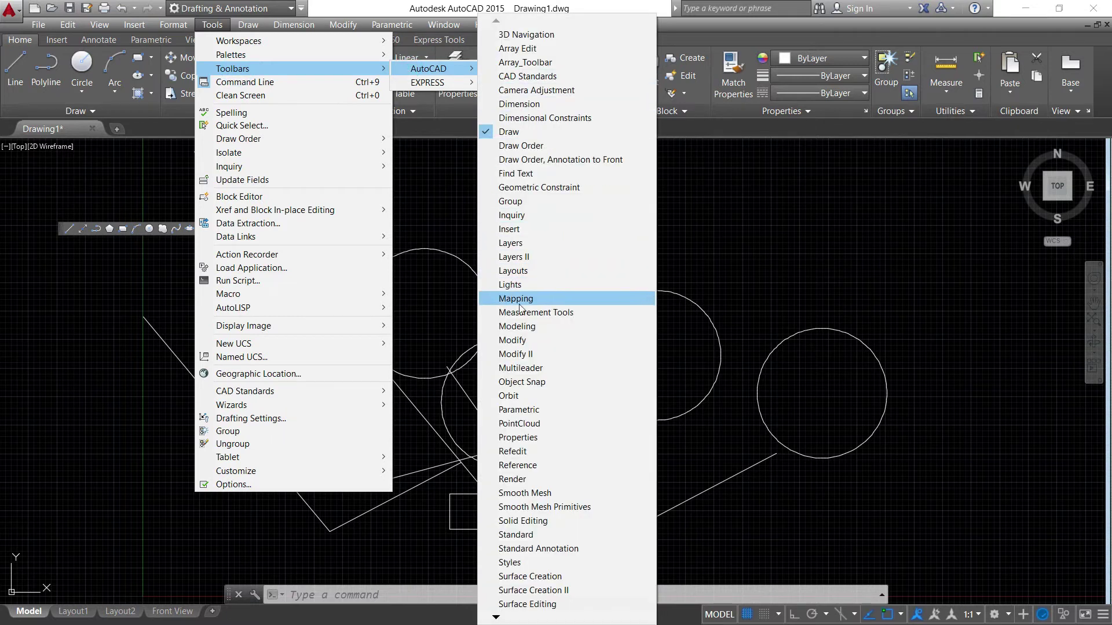
click(512, 340)
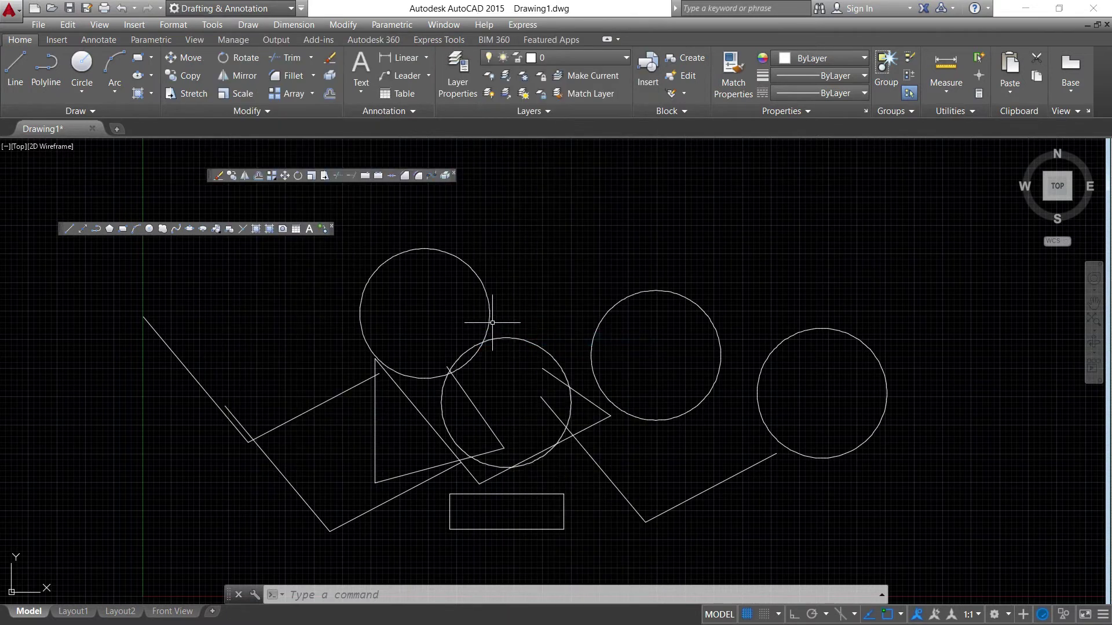
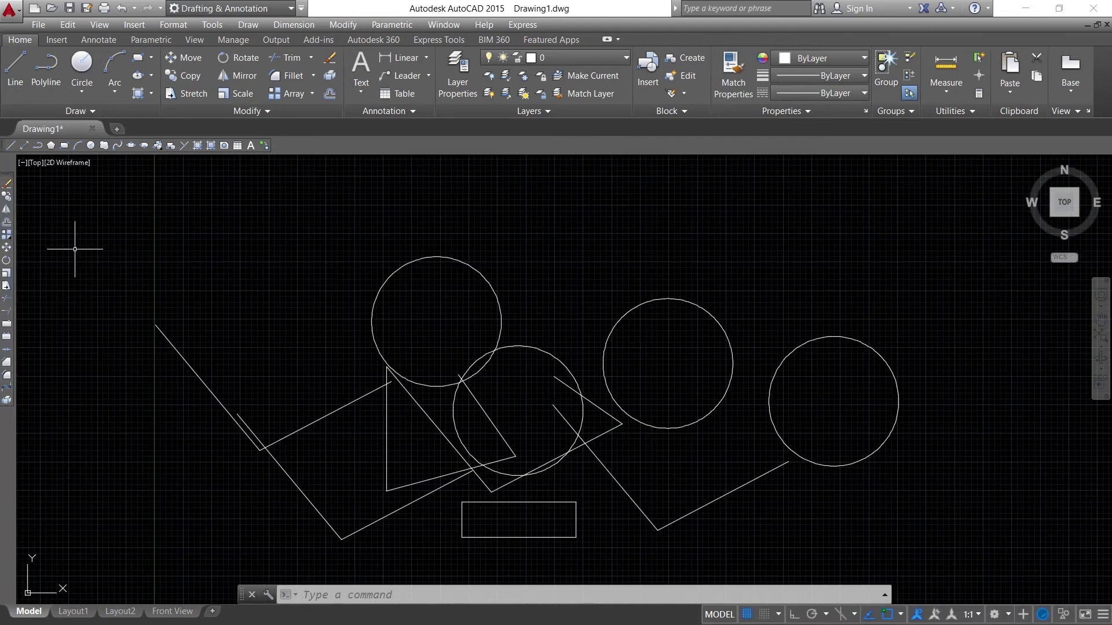
- Try docking the Draw toolbar along the right and bottom edges, and return the Draw and Modify toolbars to floating over the drawing
mouse_move(5, 151)
mouse_down()
mouse_move(284, 208)
mouse_move(836, 243)
mouse_move(1086, 278)
mouse_up()
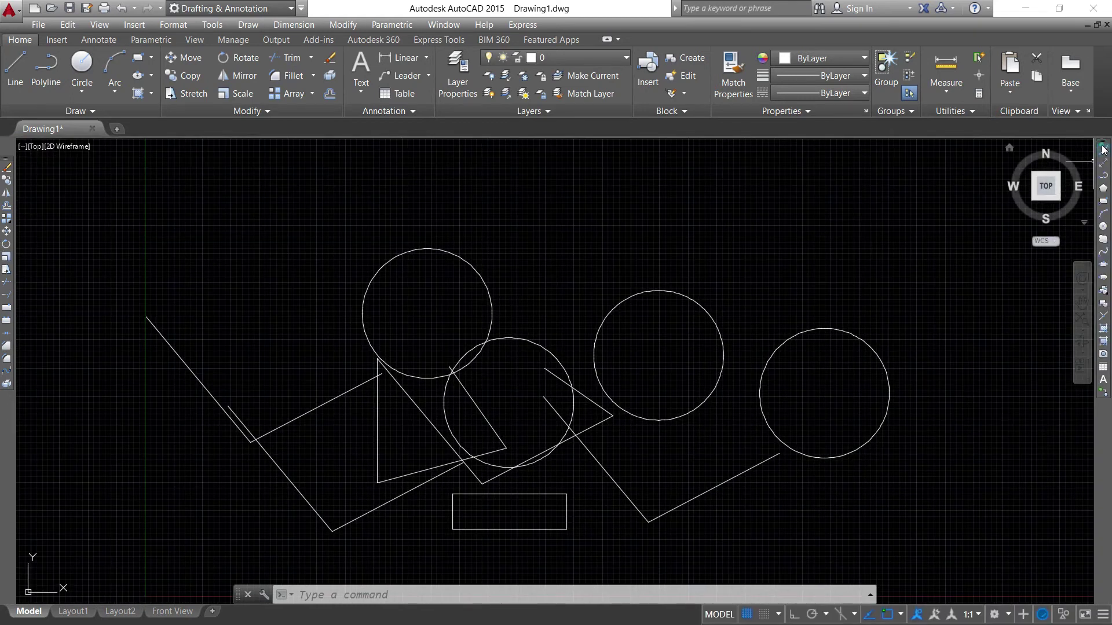
drag(1102, 145, 1099, 142)
mouse_move(964, 222)
mouse_down()
mouse_move(164, 568)
mouse_move(161, 597)
mouse_up()
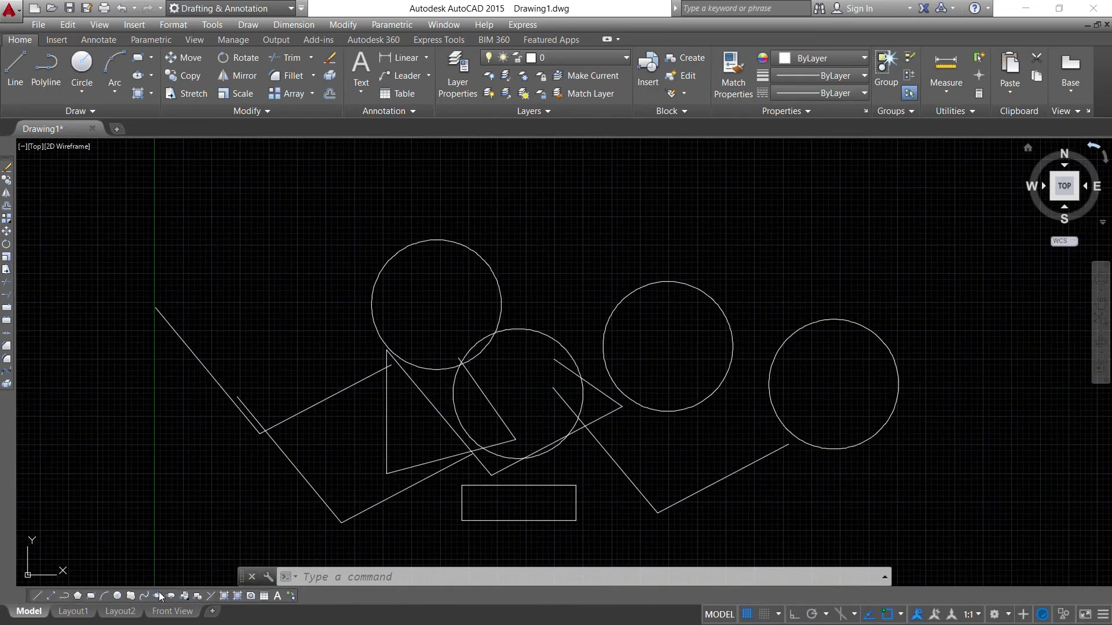
drag(29, 596, 235, 239)
mouse_move(7, 165)
mouse_down()
mouse_move(256, 171)
mouse_move(341, 197)
mouse_up()
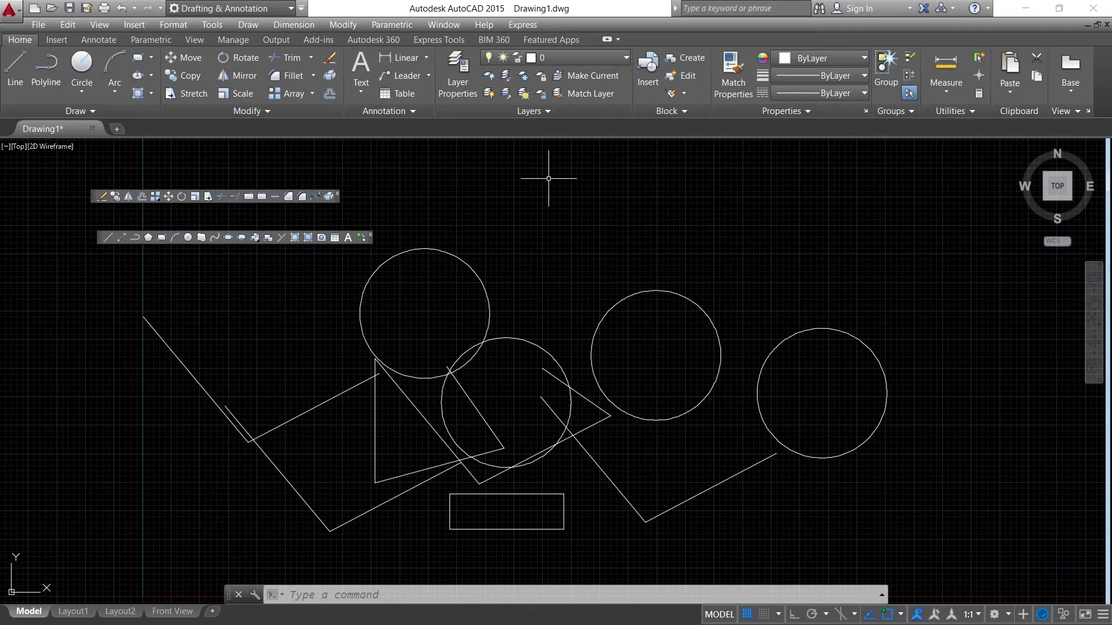
- Cycle the ribbon through its minimized states and restore it to full size
click(606, 39)
click(606, 40)
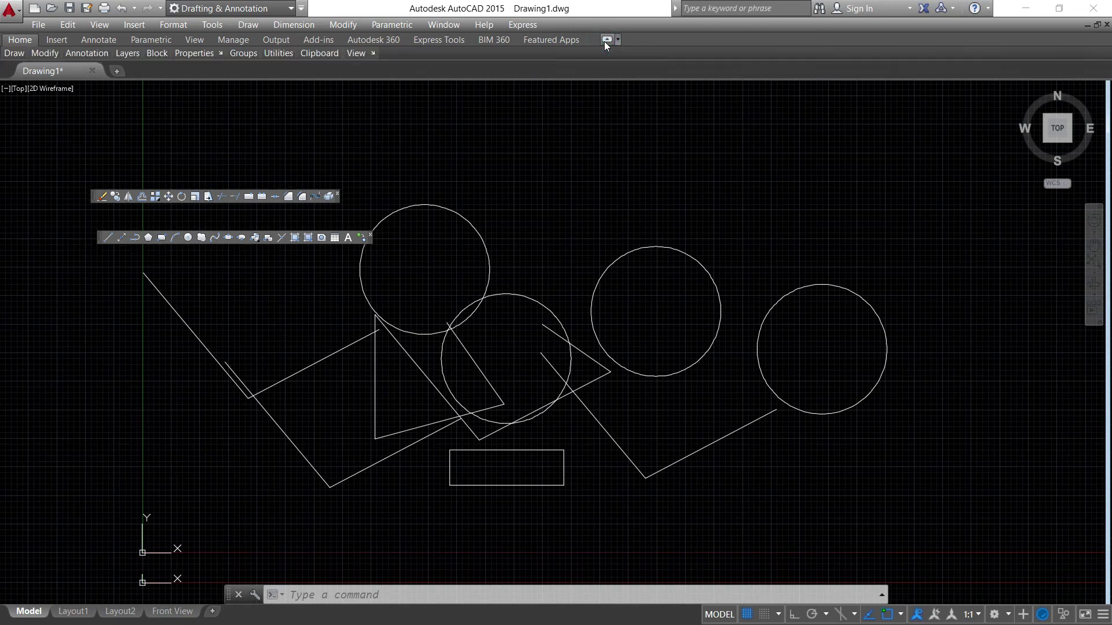
click(606, 40)
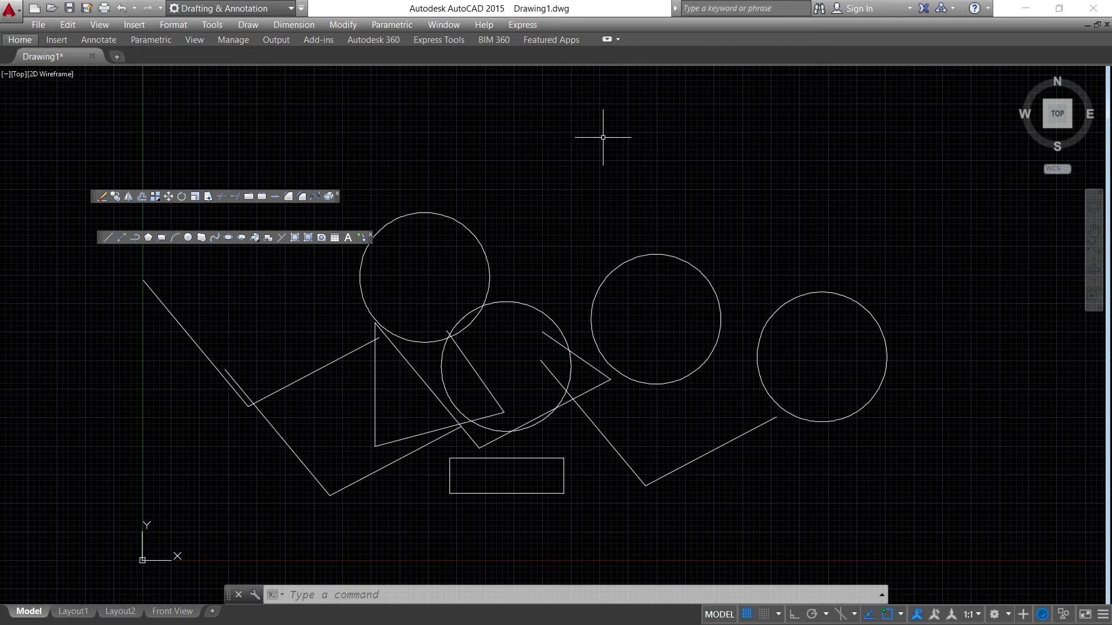
click(606, 41)
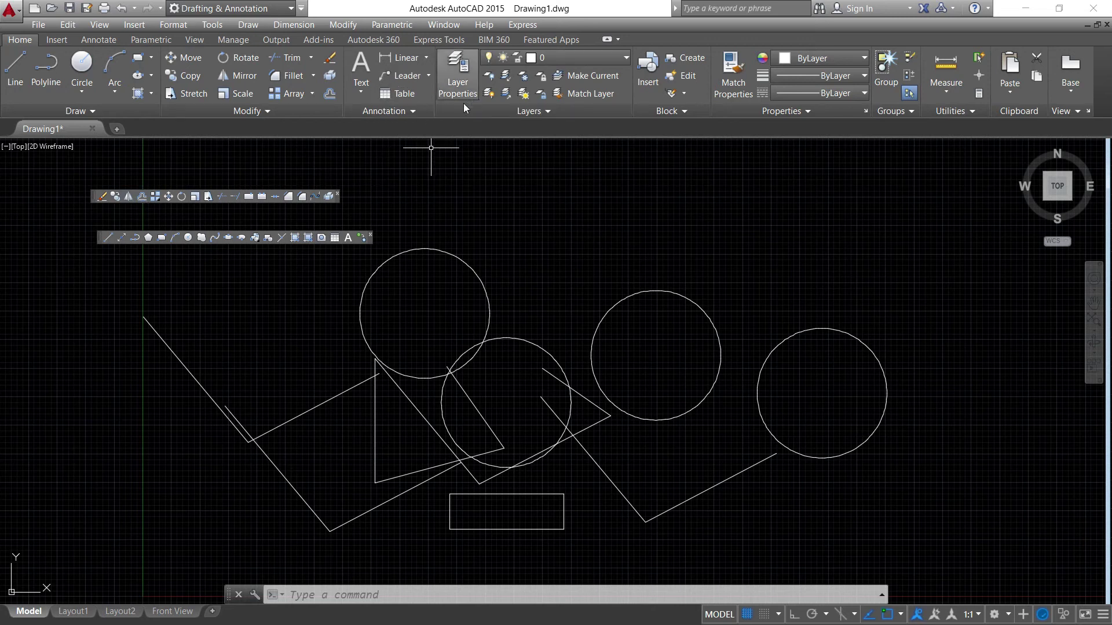
- Close the floating Modify and Draw toolbars
click(338, 194)
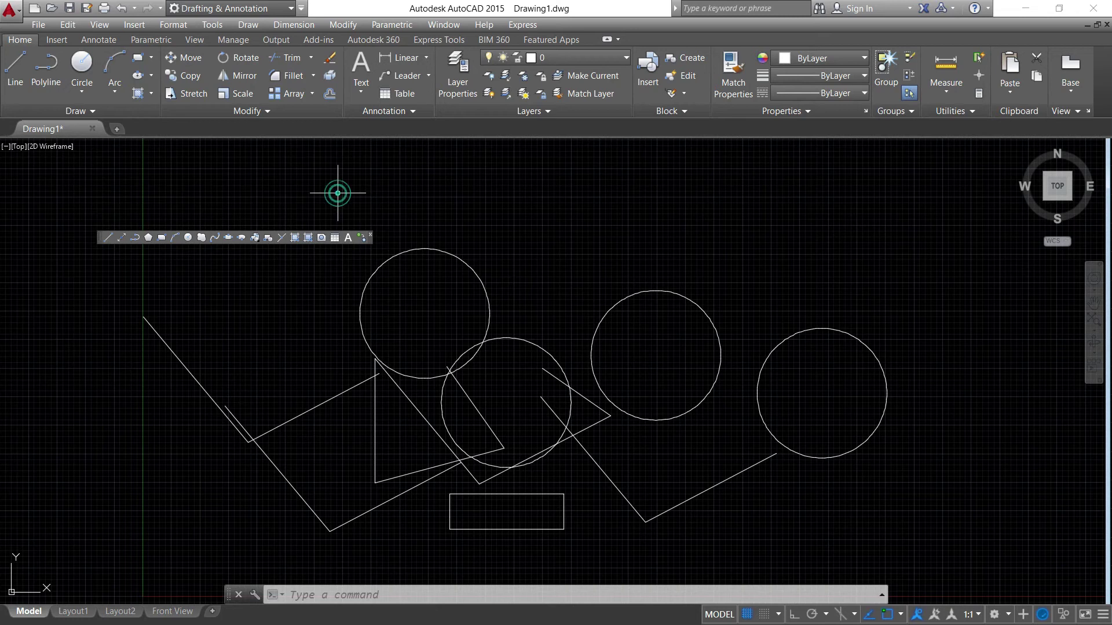
click(370, 236)
- Draw four connected line segments around the rightmost circle with the LINE command, the last one cutting down through that circle
middle_drag(426, 249, 441, 174)
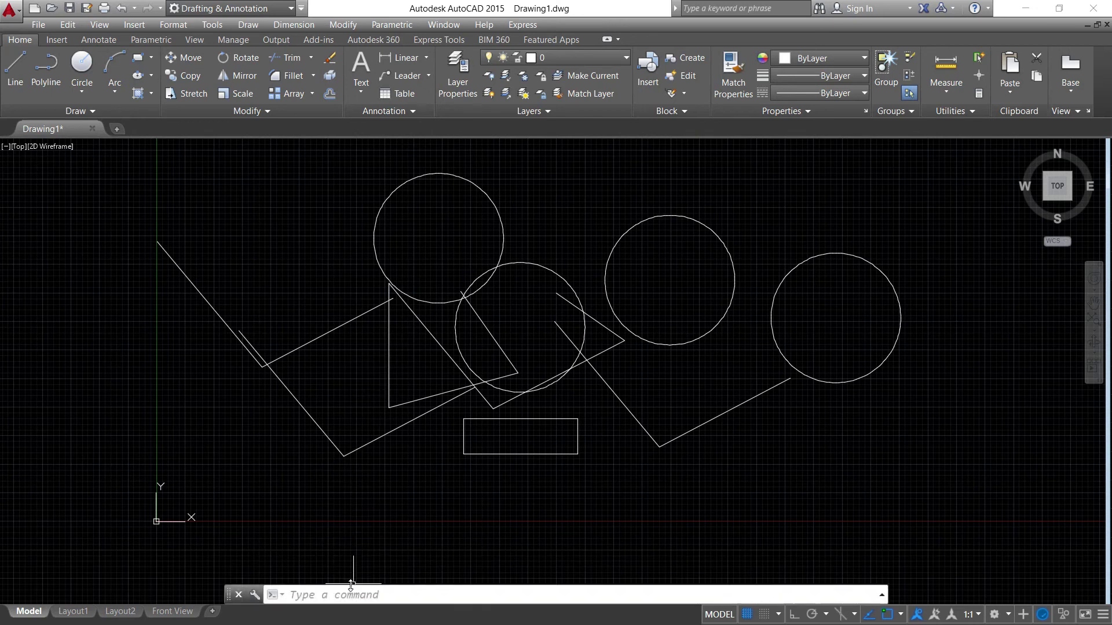
click(308, 595)
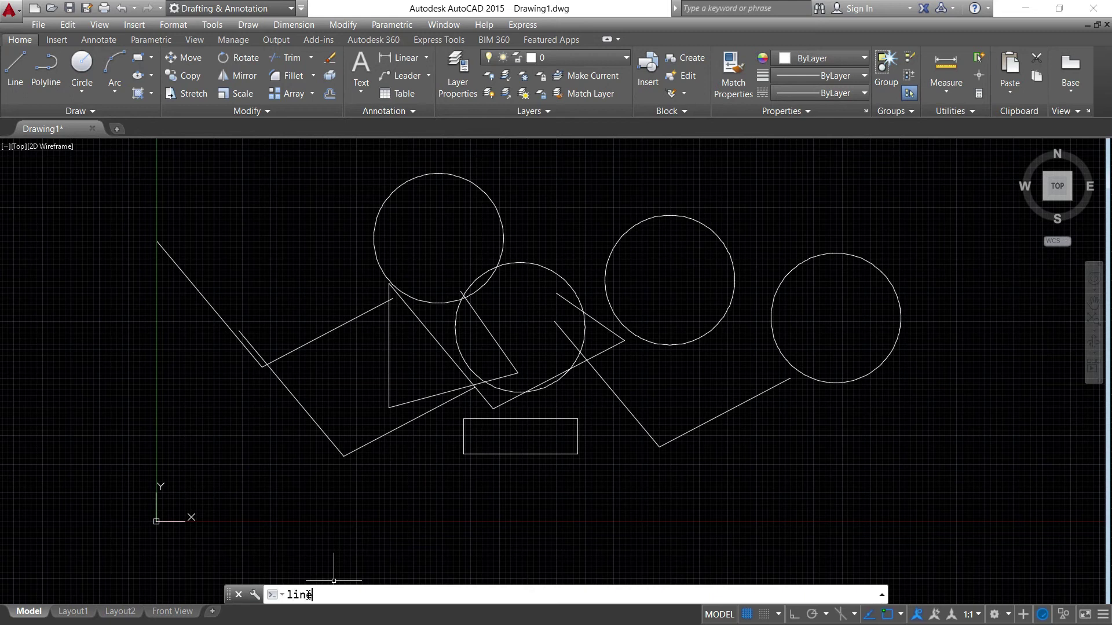
key(Return)
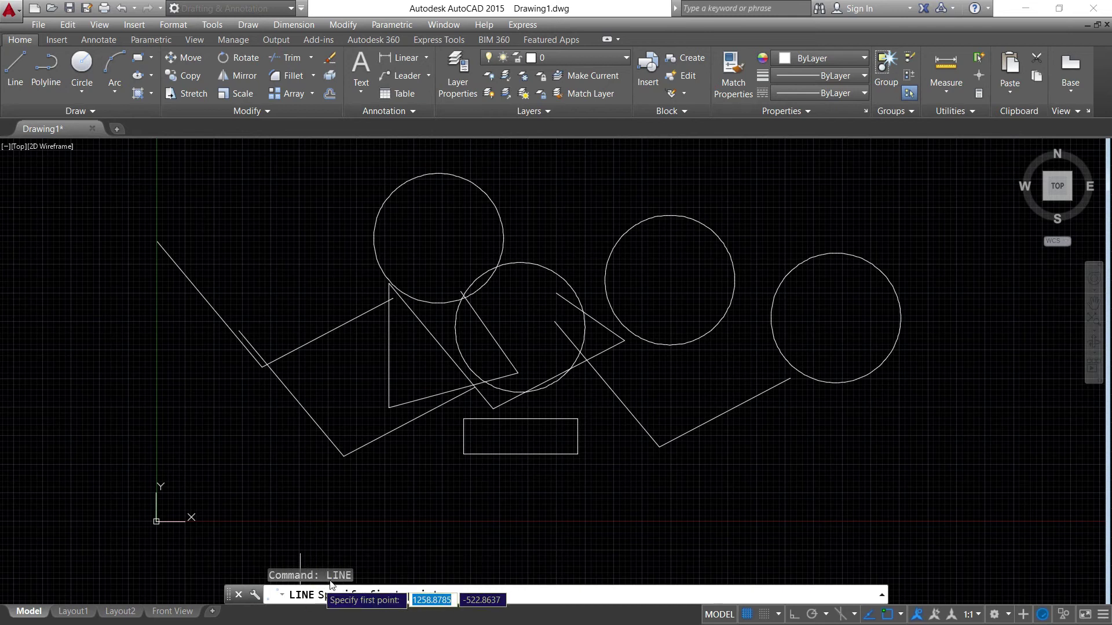
click(712, 520)
click(937, 409)
click(944, 242)
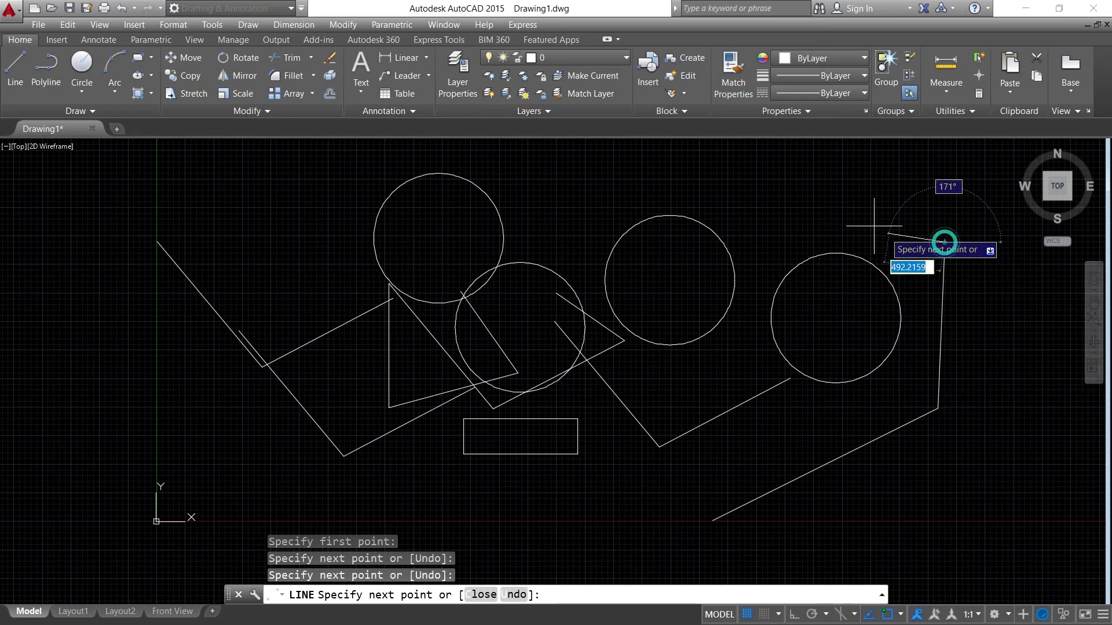
click(821, 205)
click(890, 492)
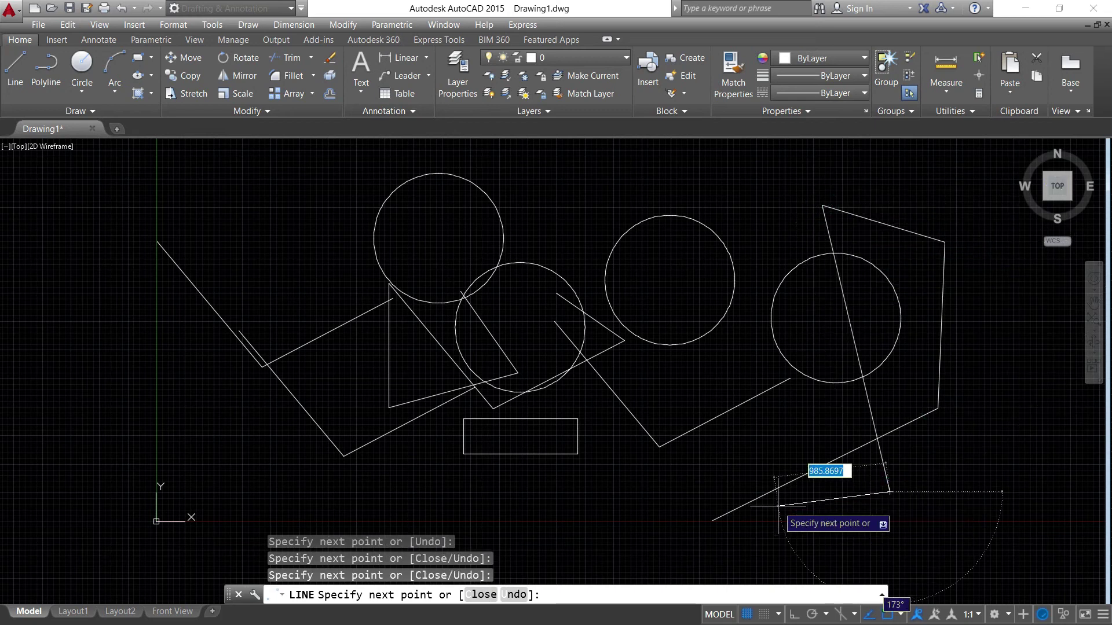
key(Return)
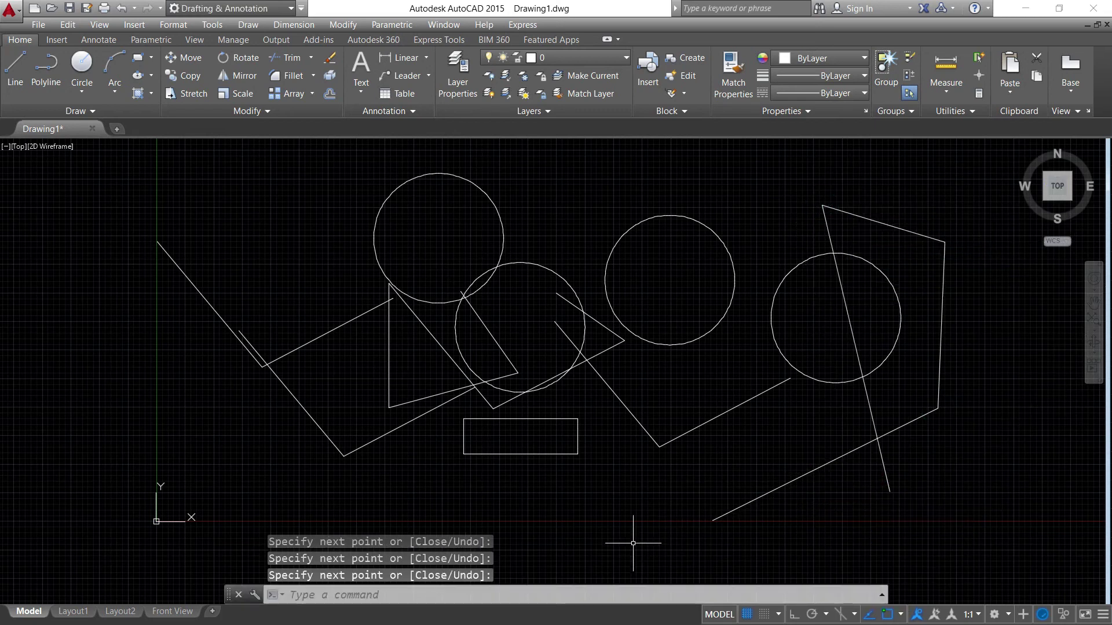
text(re)
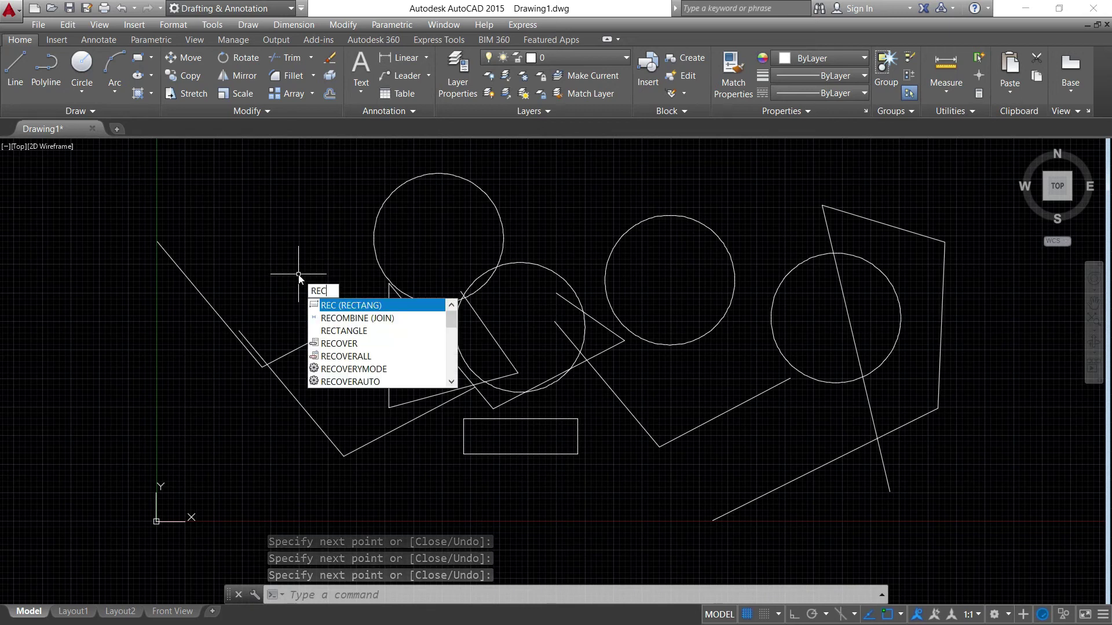
text(c)
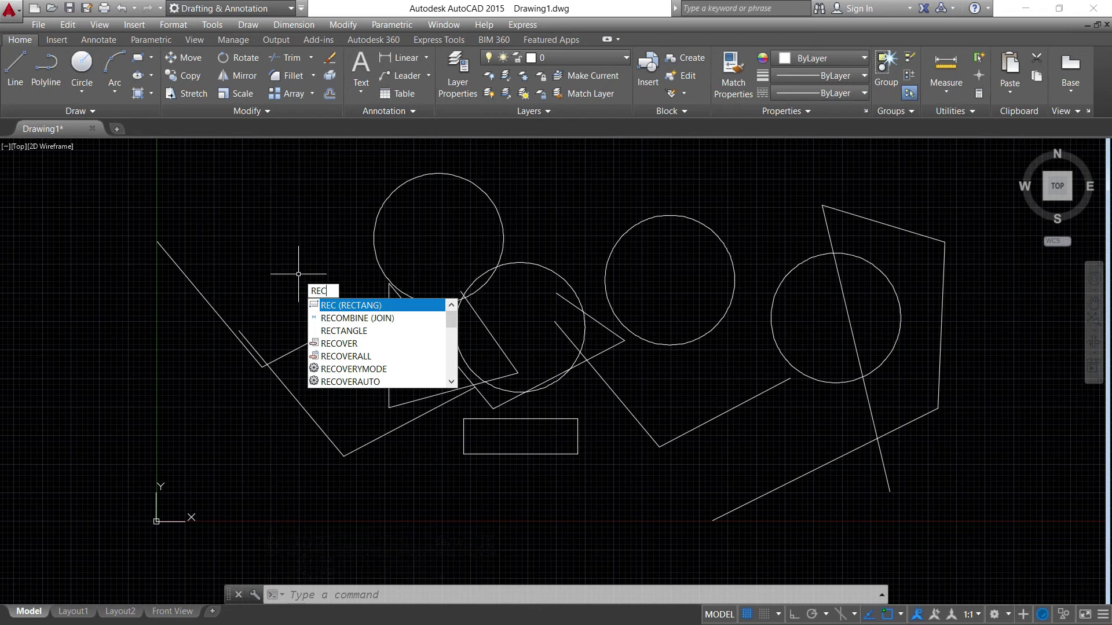
text(ang)
key(BackSpace)
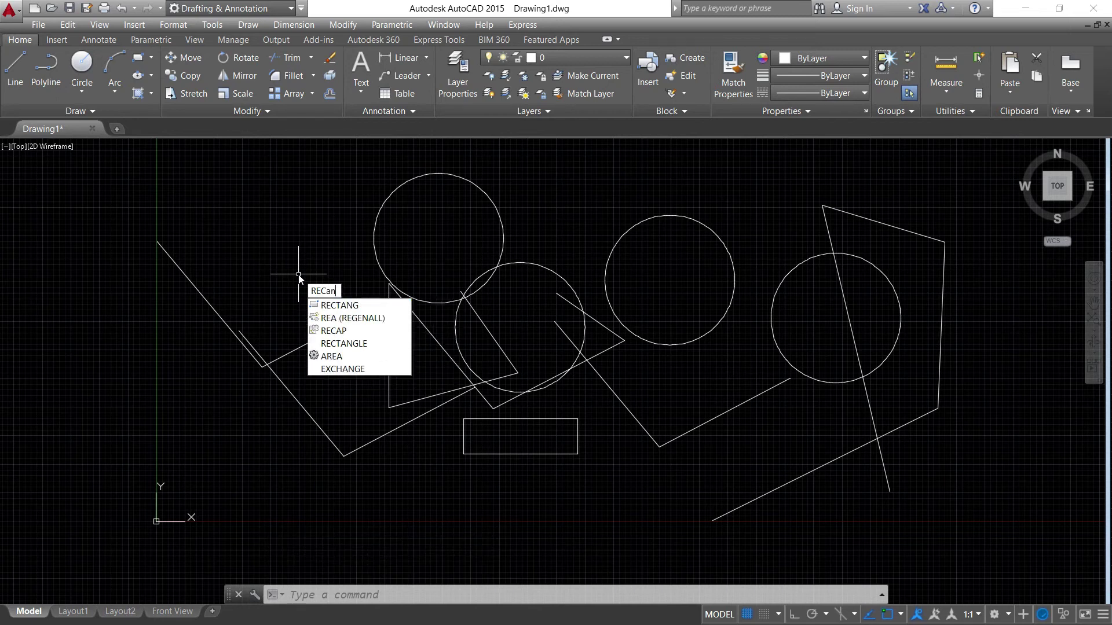
key(BackSpace)
key(BackSpace)
key(BackSpace)
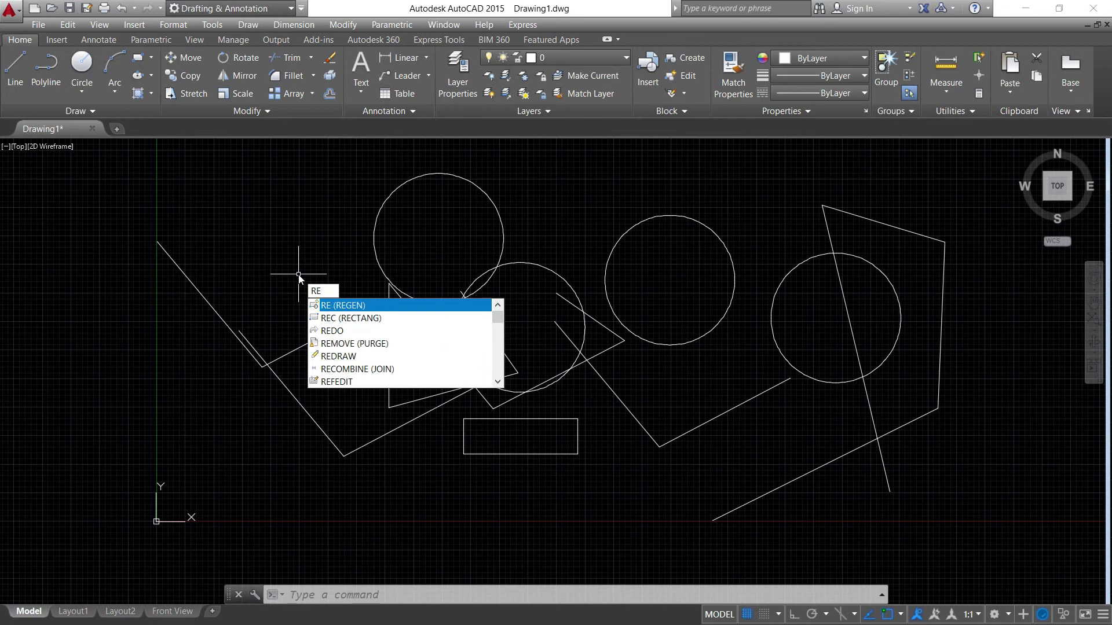
key(BackSpace)
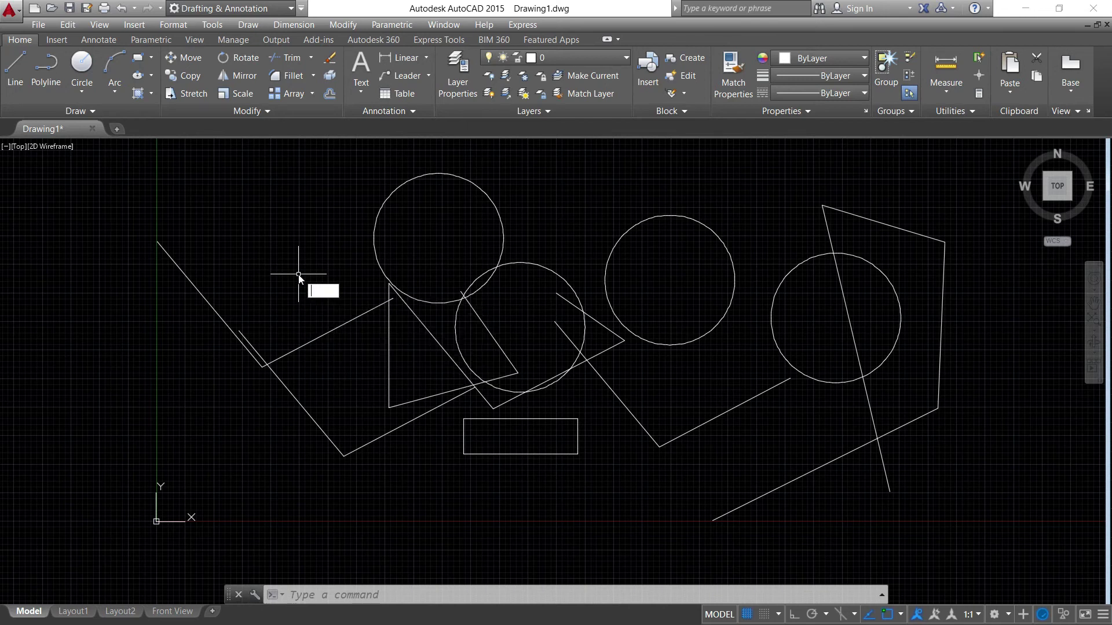
text(rectang)
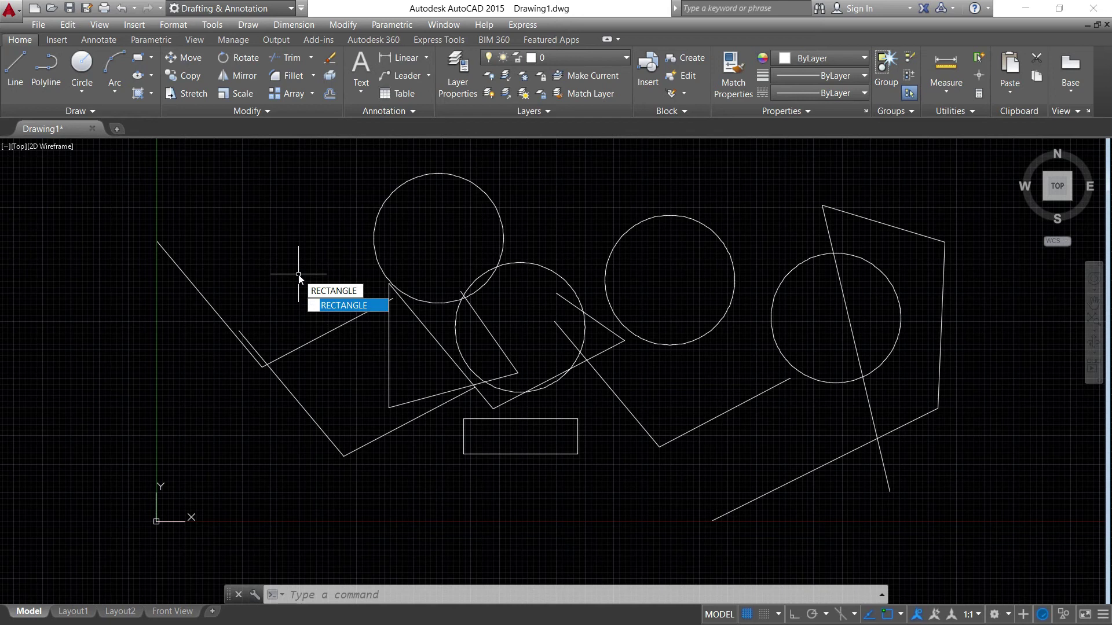
key(Escape)
key(Escape)
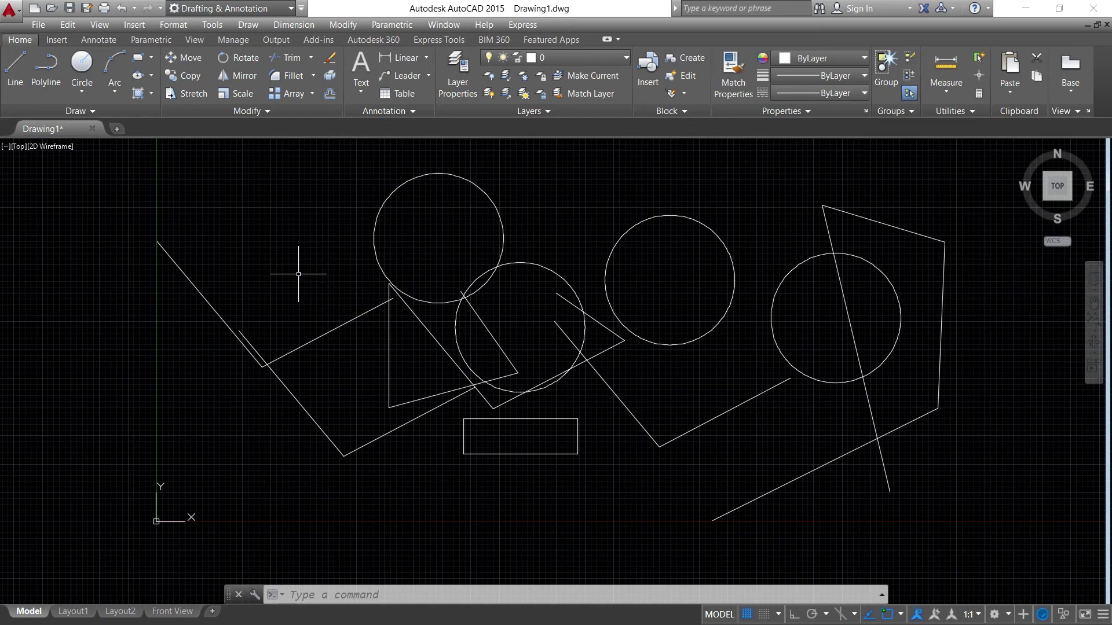
- Draw a wide rectangle by two opposite corners with the RECTANGLE command, in the empty area above the circles
key(Return)
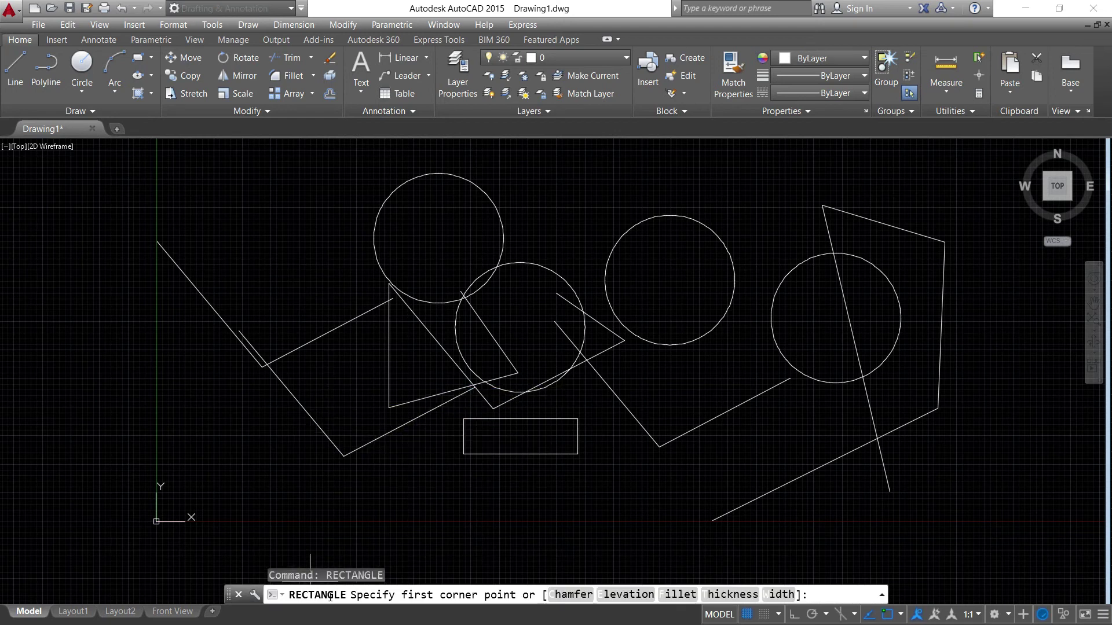
mouse_move(531, 355)
middle_down()
mouse_move(526, 397)
mouse_move(467, 447)
middle_up()
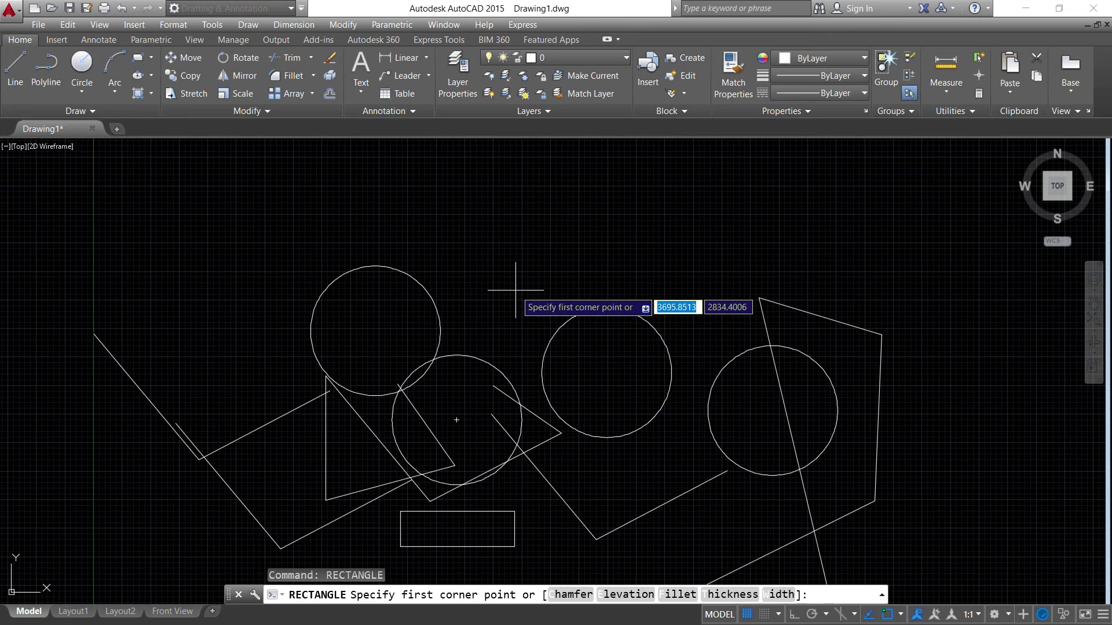
click(522, 270)
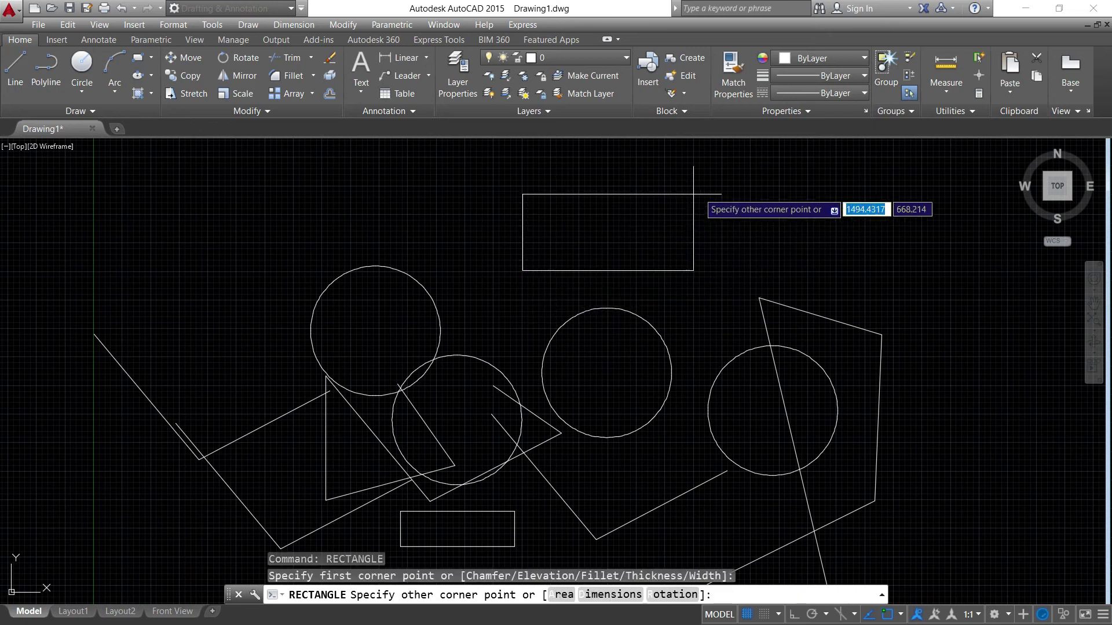
click(722, 183)
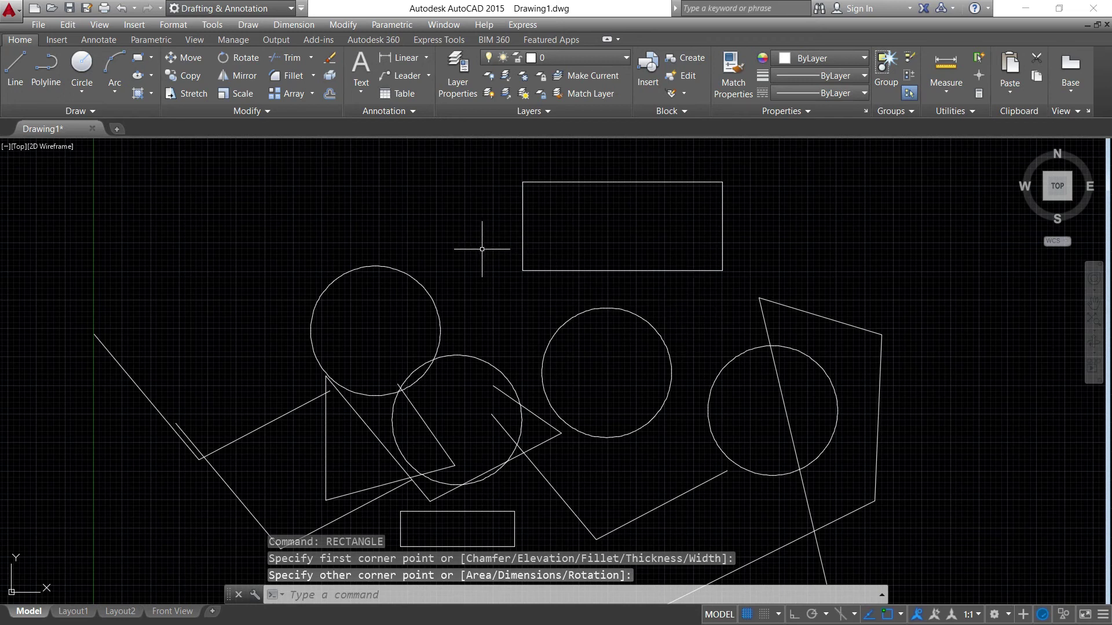
- Copy the highest circle and the circle below the new rectangle once to the upper left with the CO command alias
text(c)
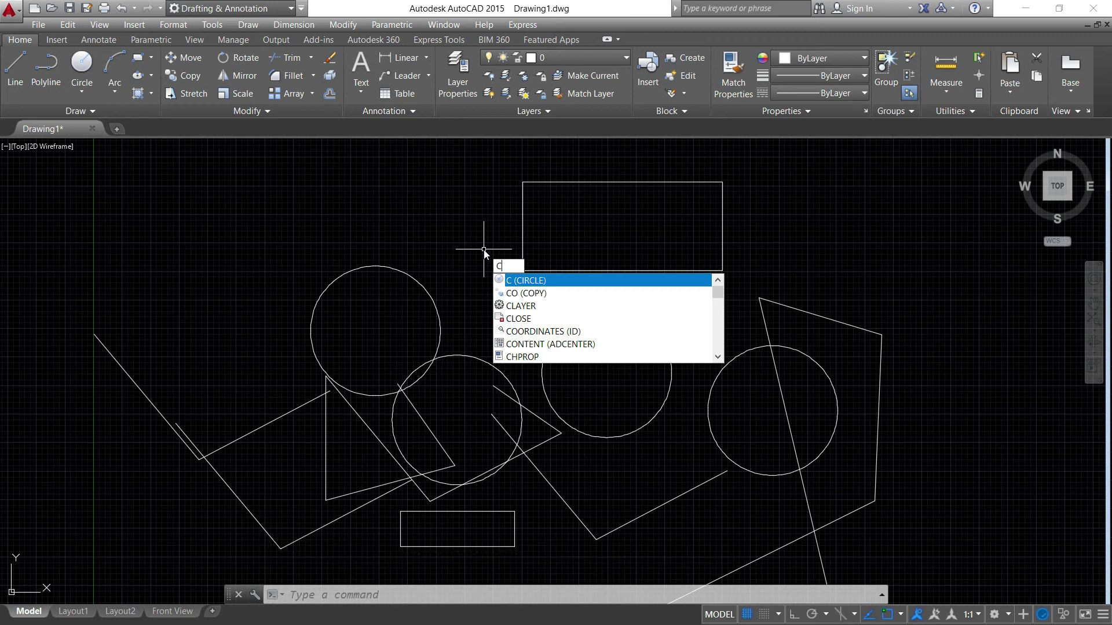
key(BackSpace)
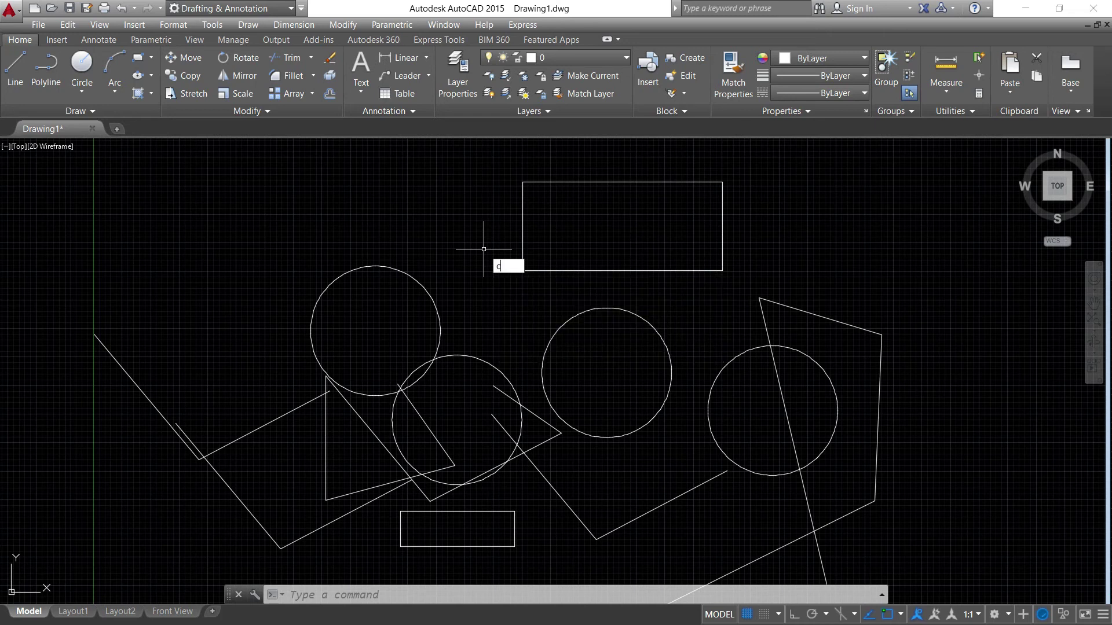
text(CO)
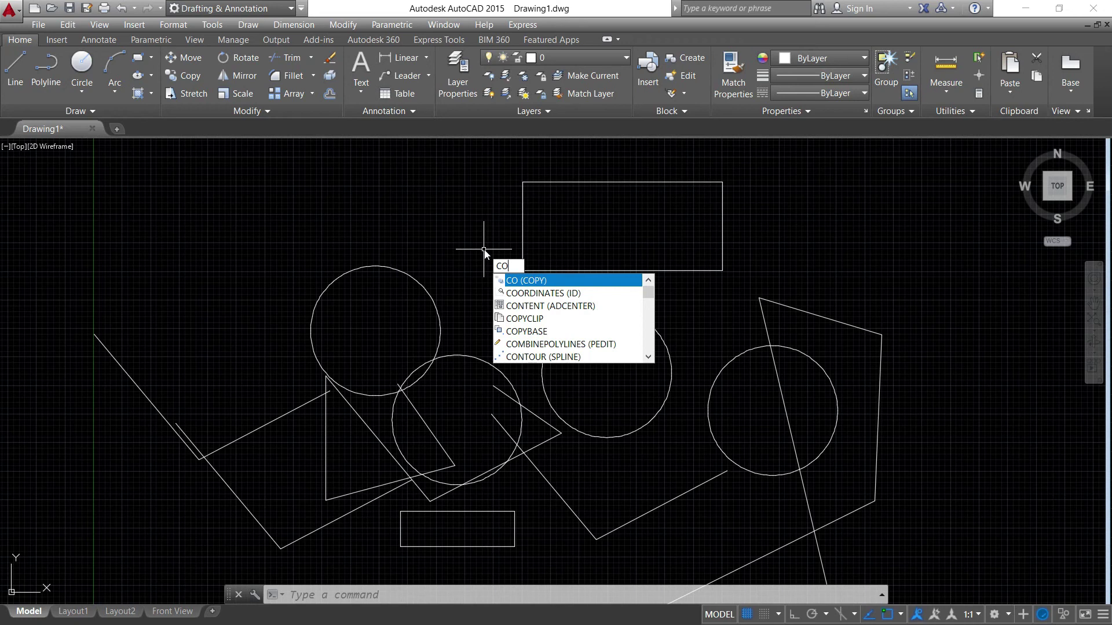
key(Return)
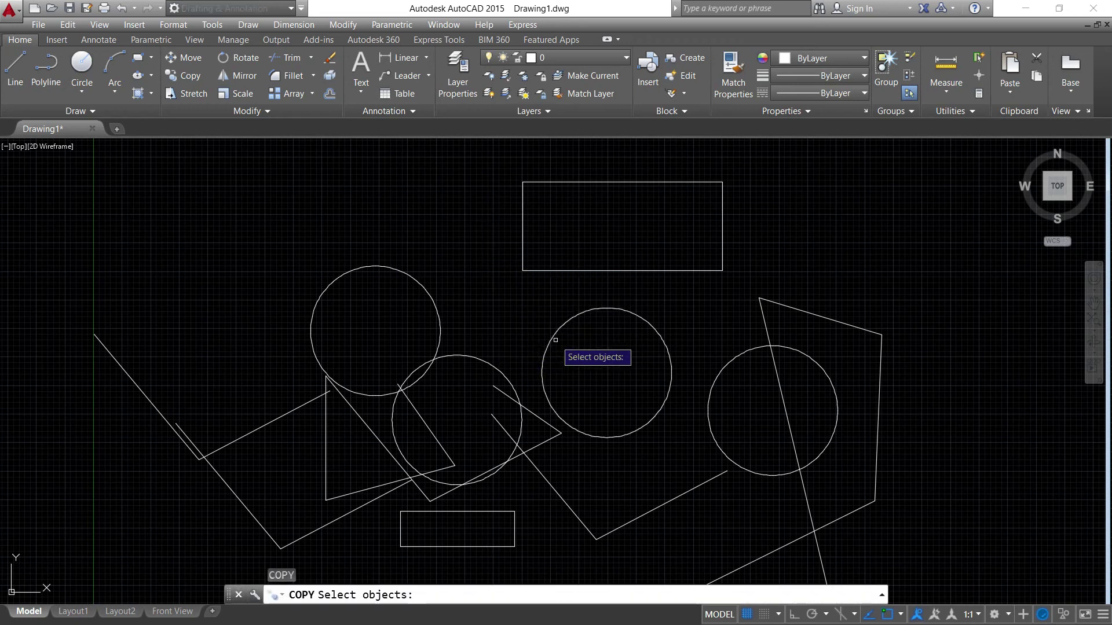
click(551, 341)
click(437, 318)
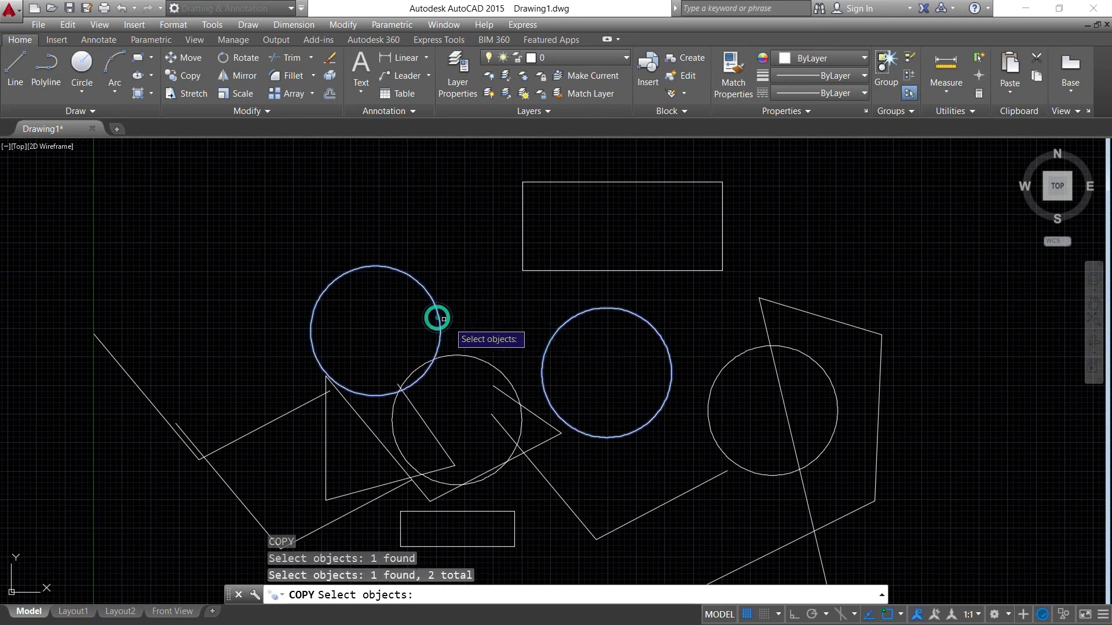
key(Return)
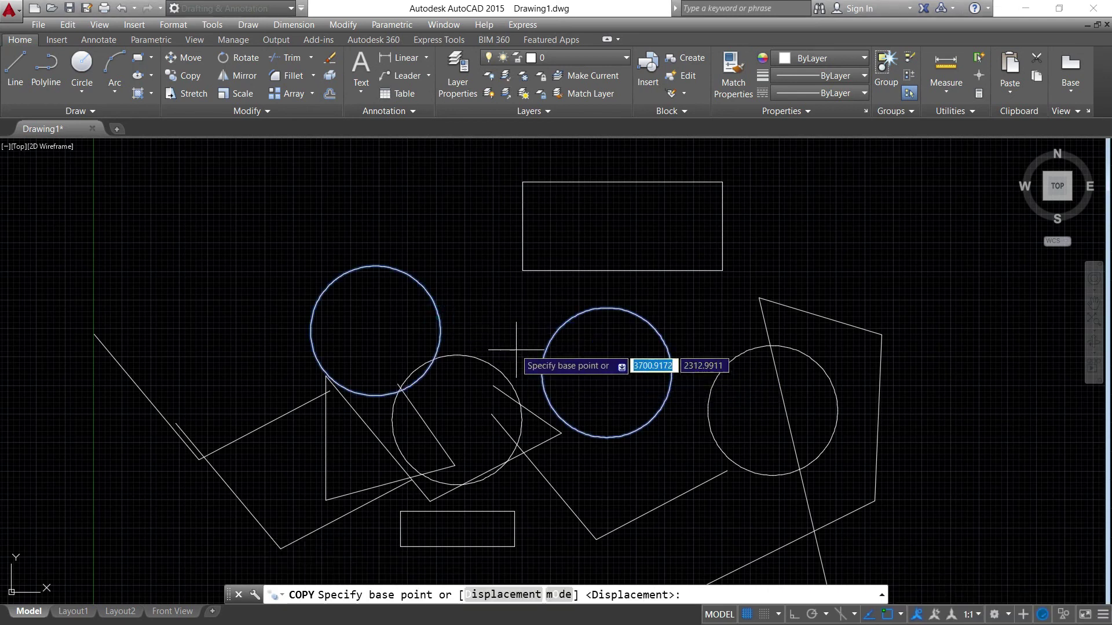
click(495, 339)
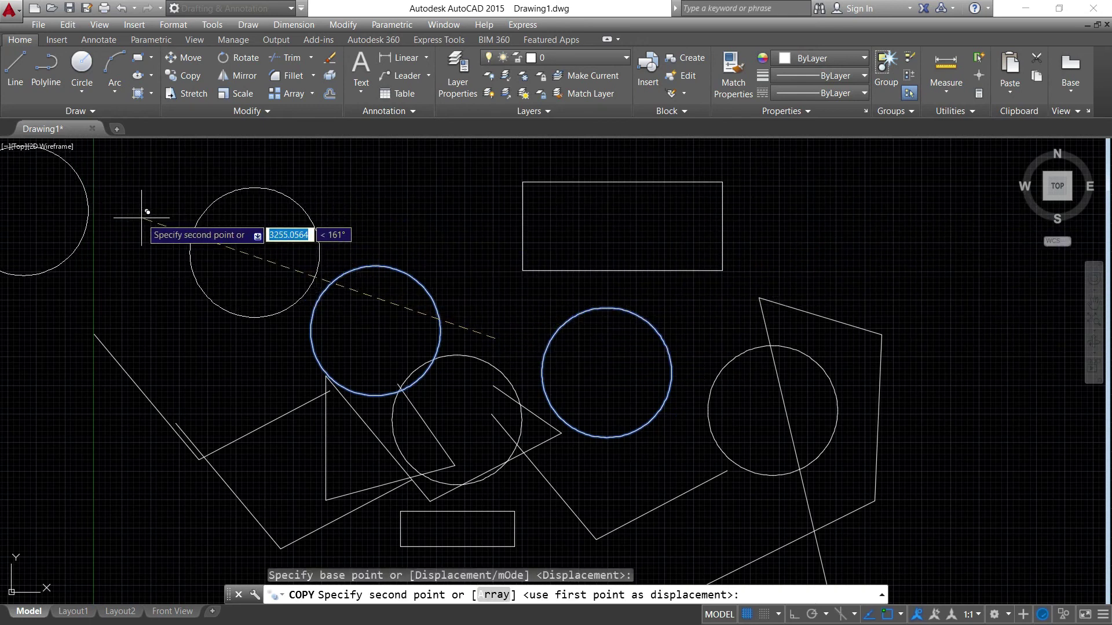
click(123, 213)
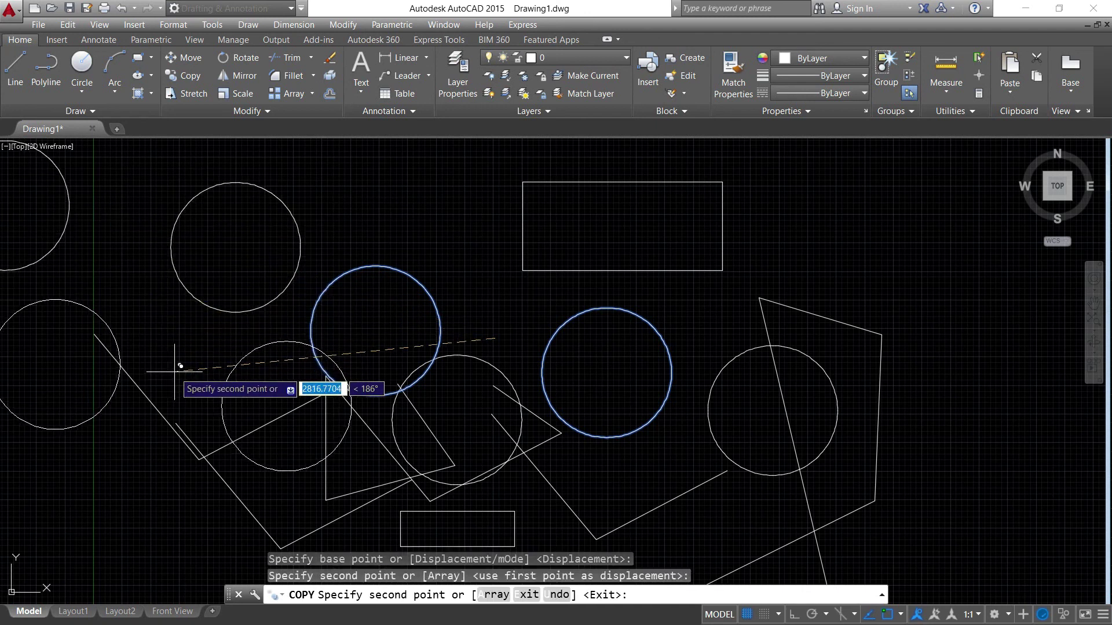
key(Escape)
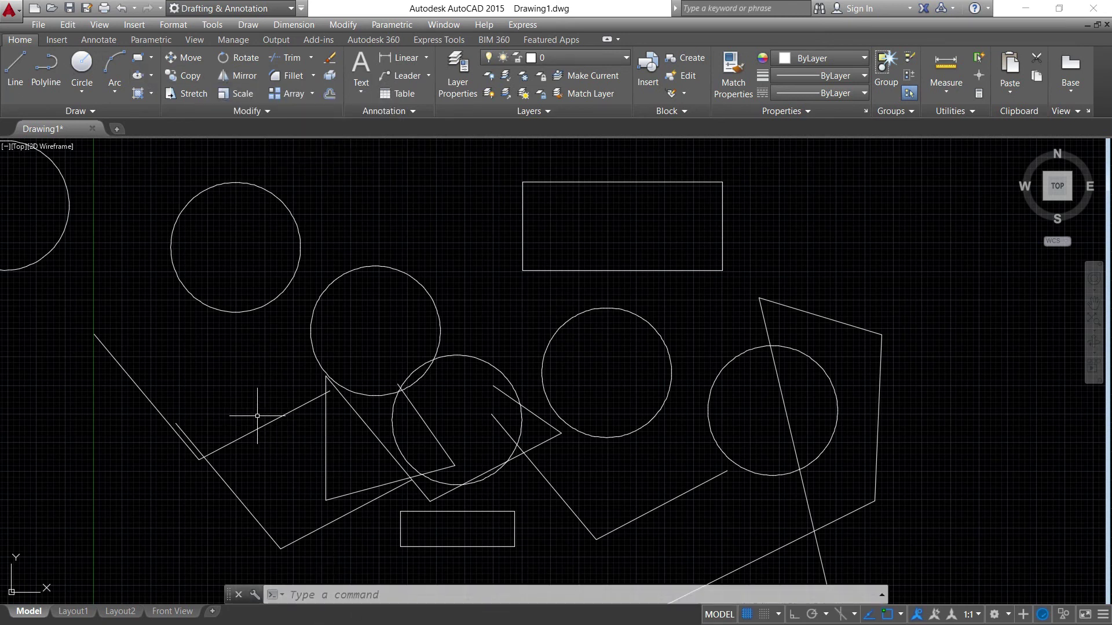
text(l)
key(BackSpace)
text(co)
key(BackSpace)
key(BackSpace)
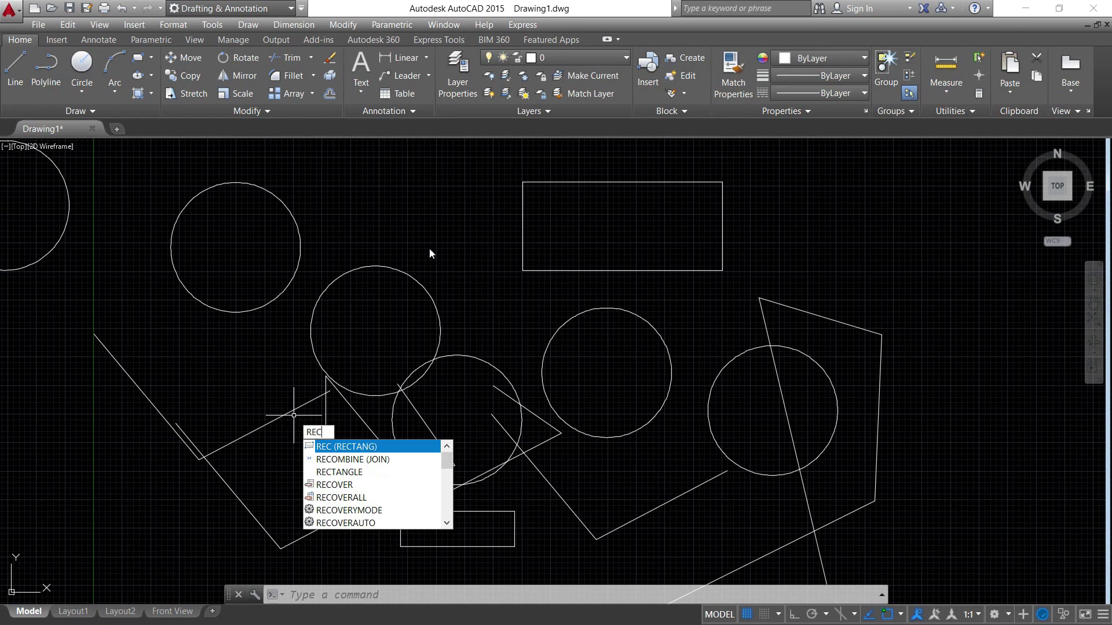
key(Escape)
key(Escape)
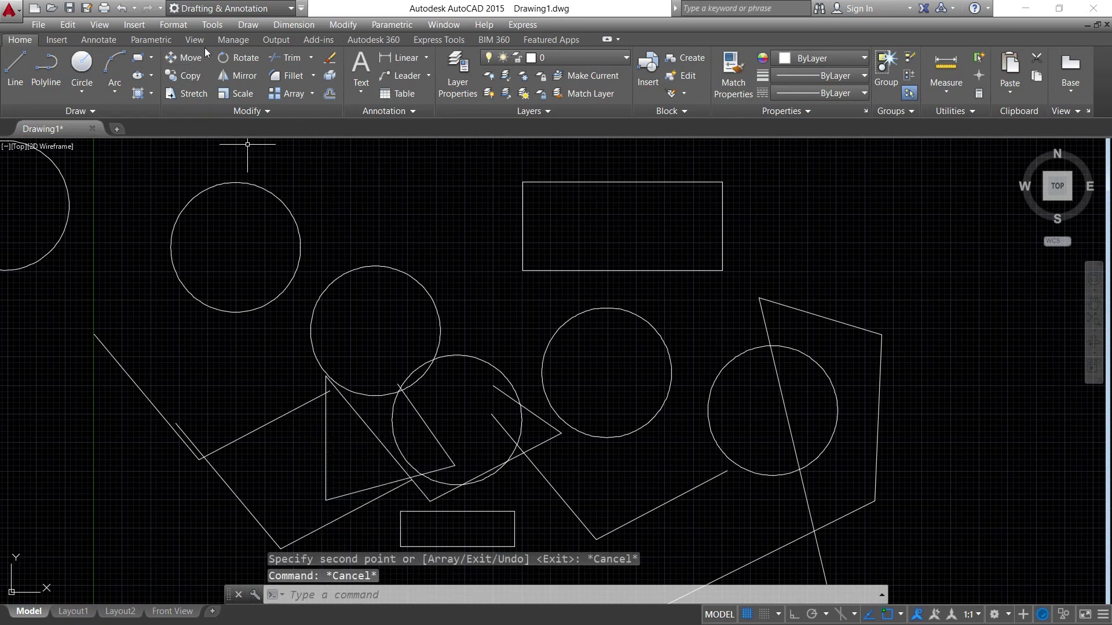
click(255, 24)
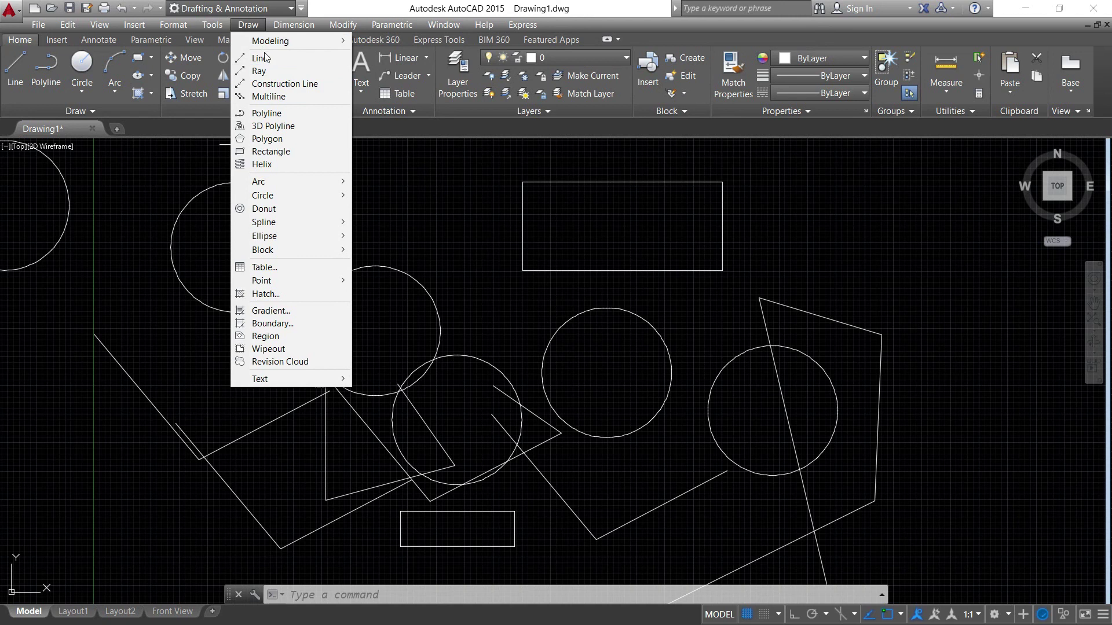
mouse_move(336, 27)
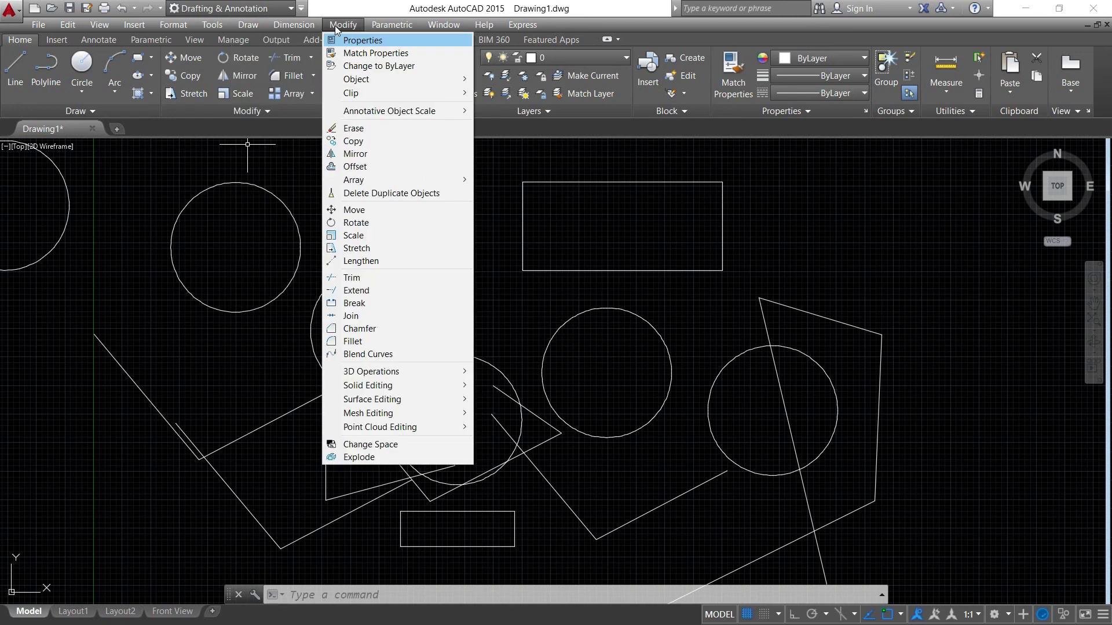
click(213, 25)
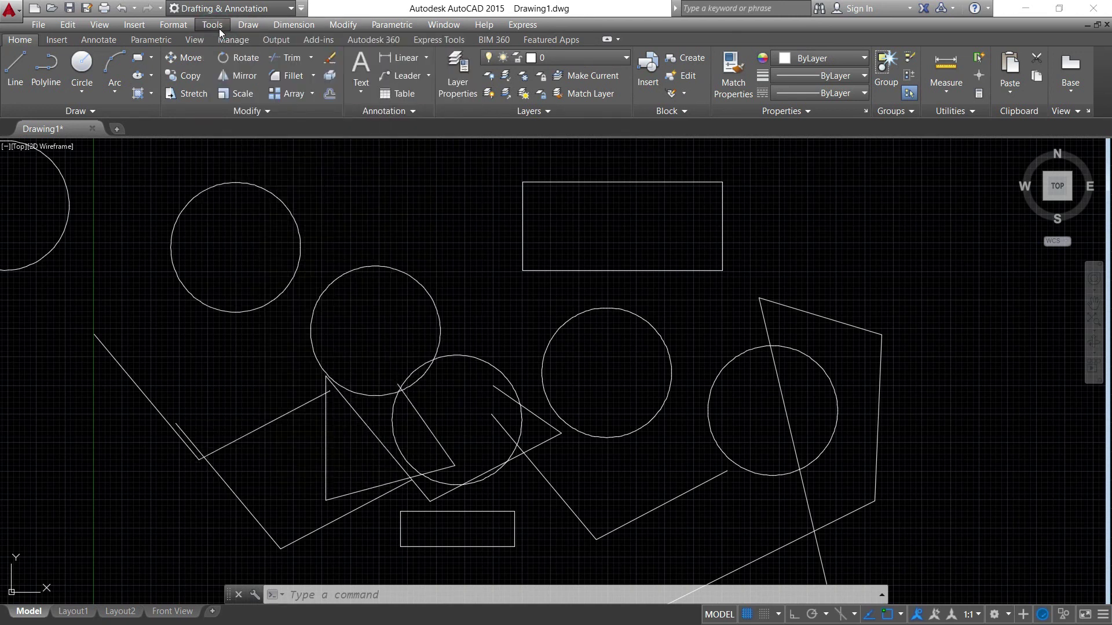
click(218, 28)
mouse_move(311, 68)
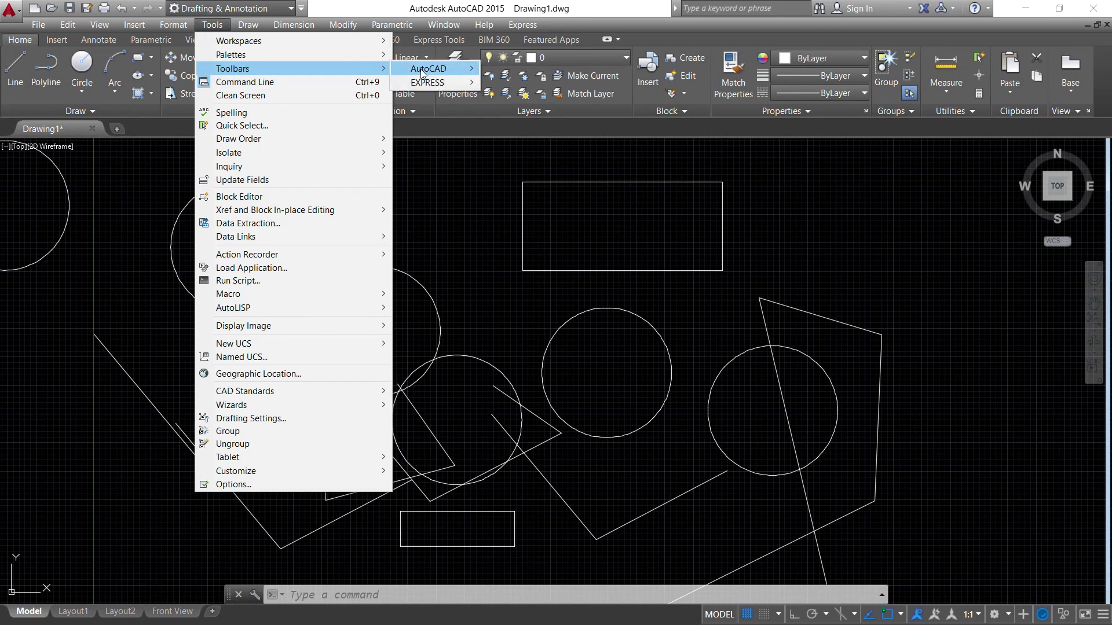
mouse_move(421, 72)
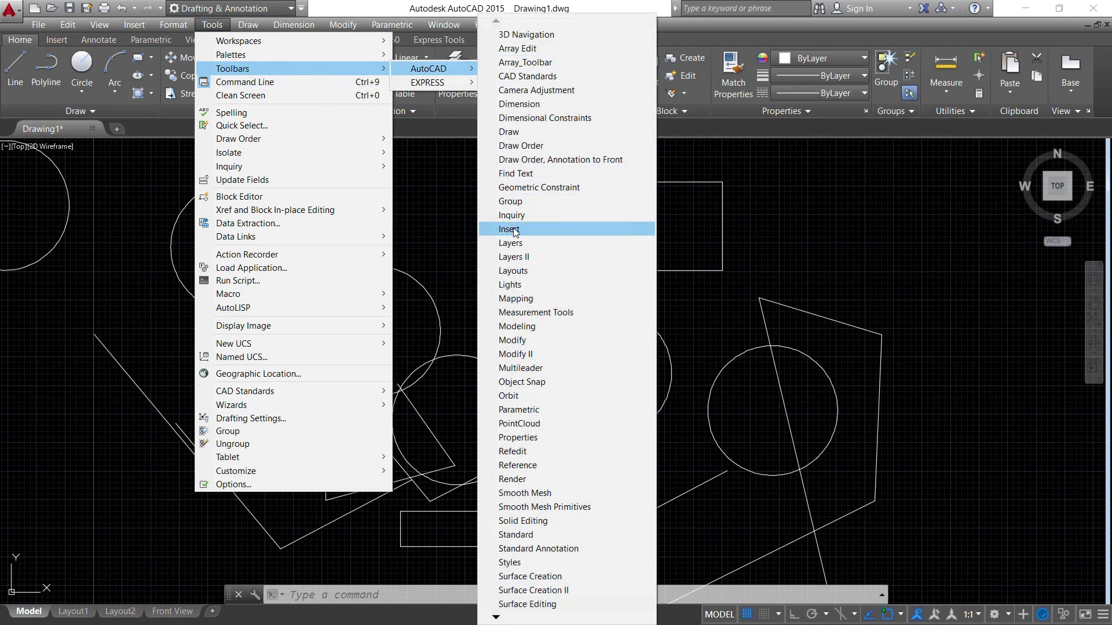
key(Escape)
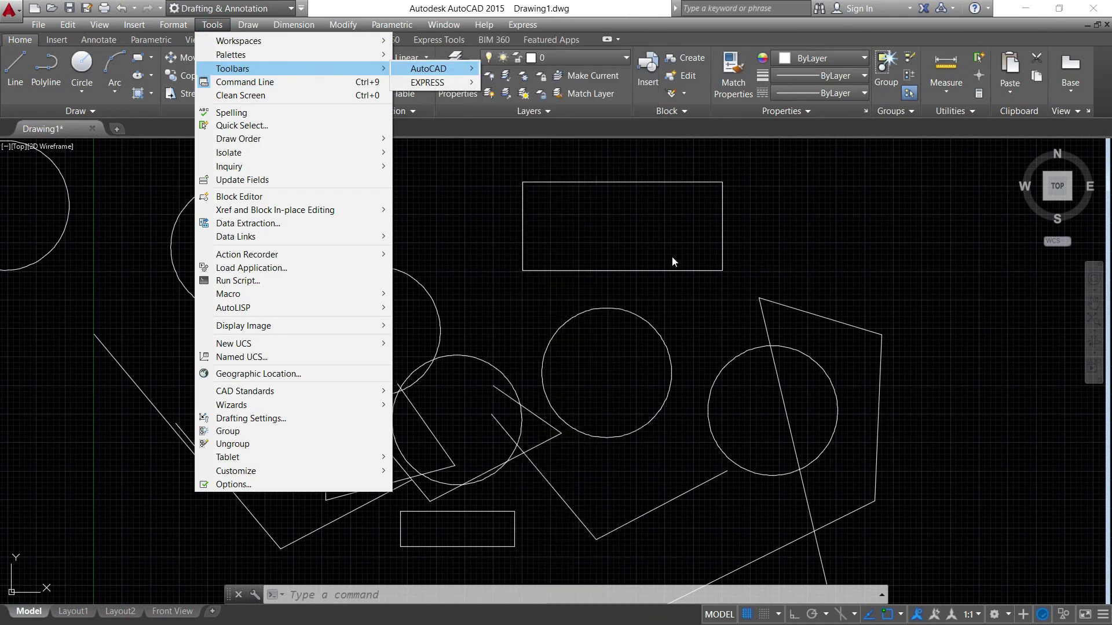
key(Escape)
key(Escape)
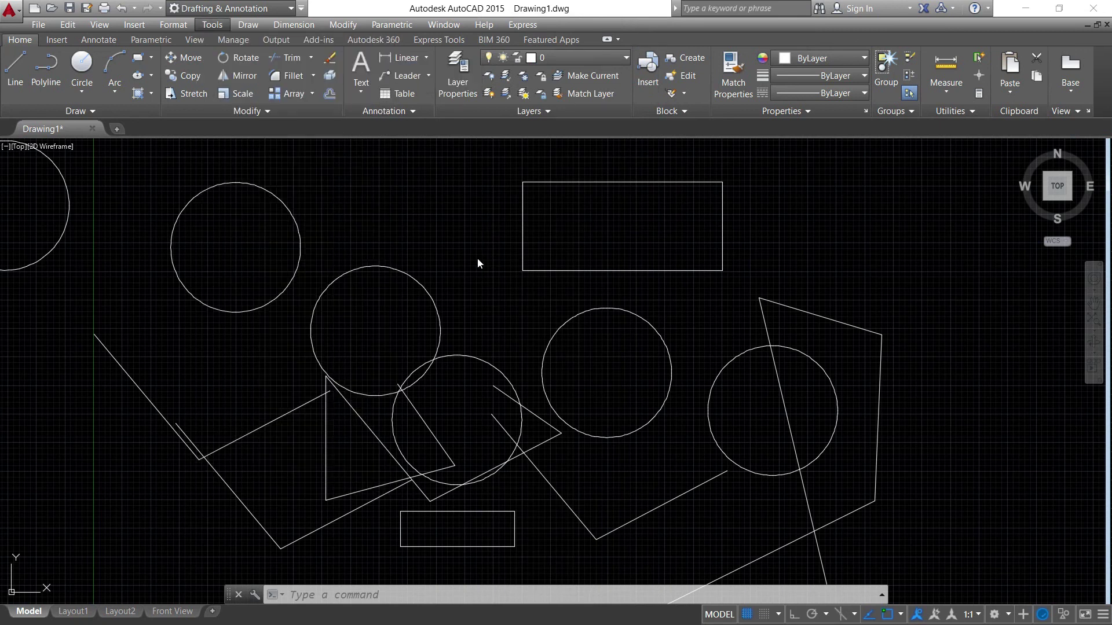
- Switch to the course page in the browser and review its descriptions of the four methods of interacting with AutoCAD
key(alt+Tab)
scroll(477, 276, down, 15)
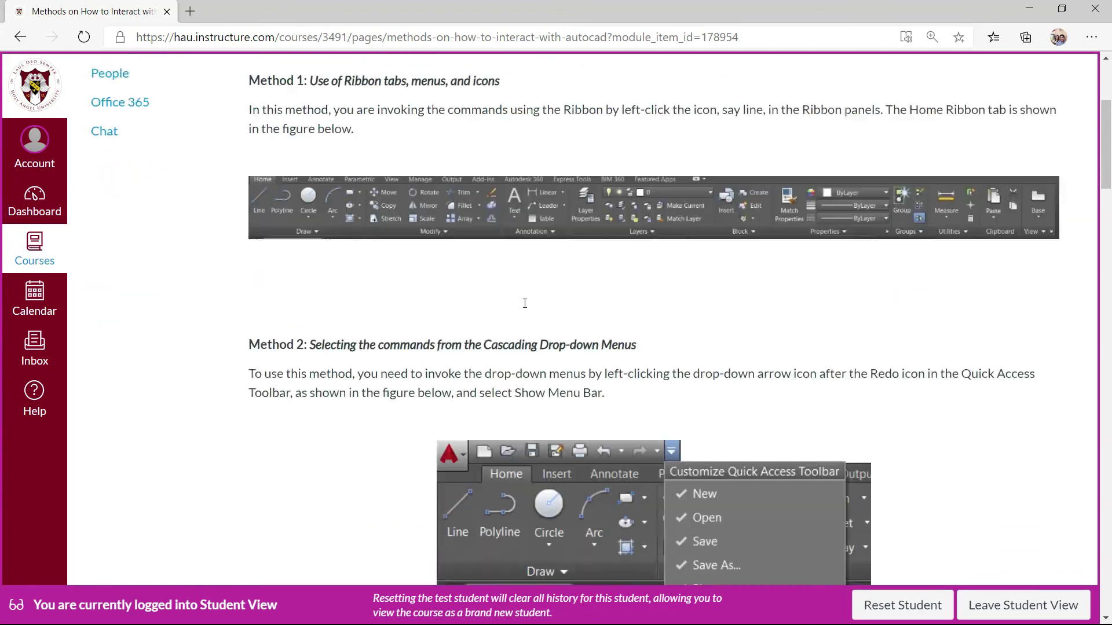
scroll(536, 318, down, 20)
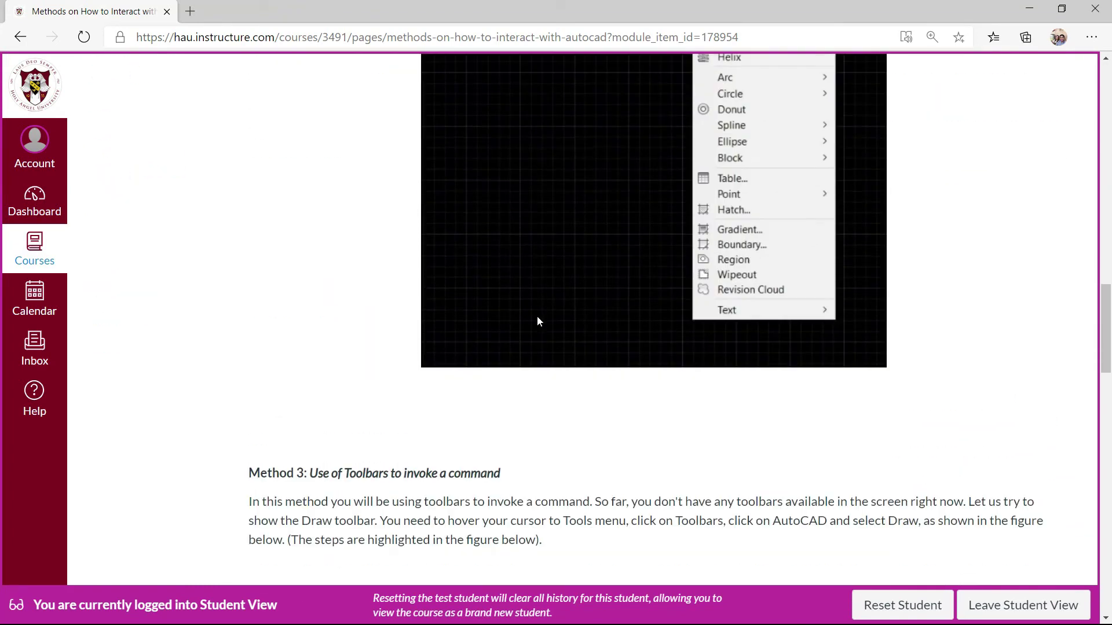
scroll(545, 319, down, 5)
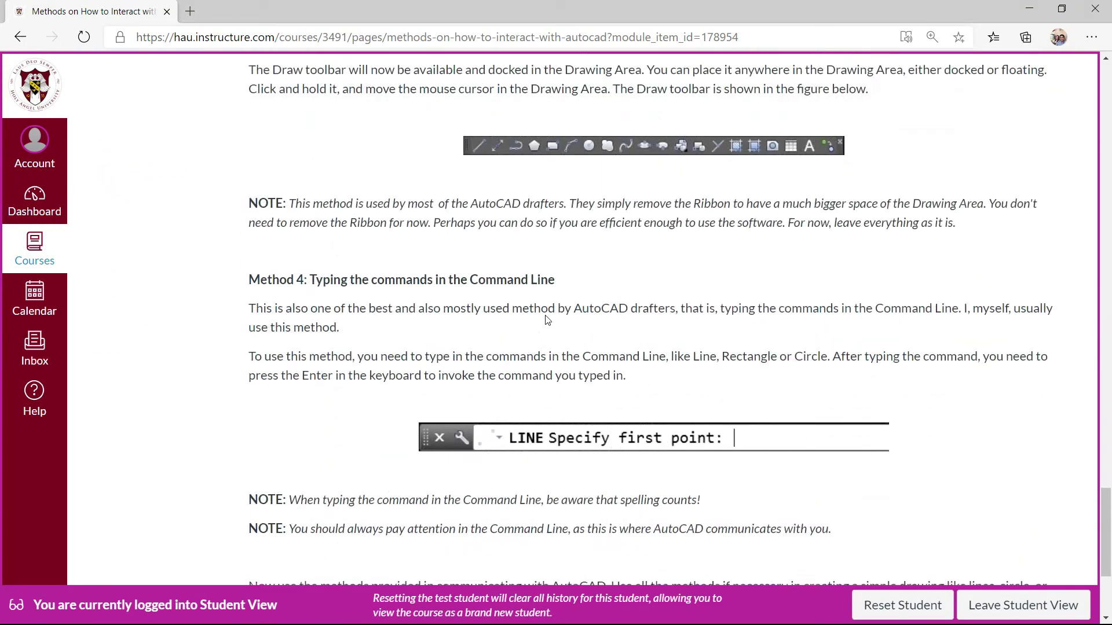
scroll(544, 319, up, 20)
scroll(543, 318, up, 15)
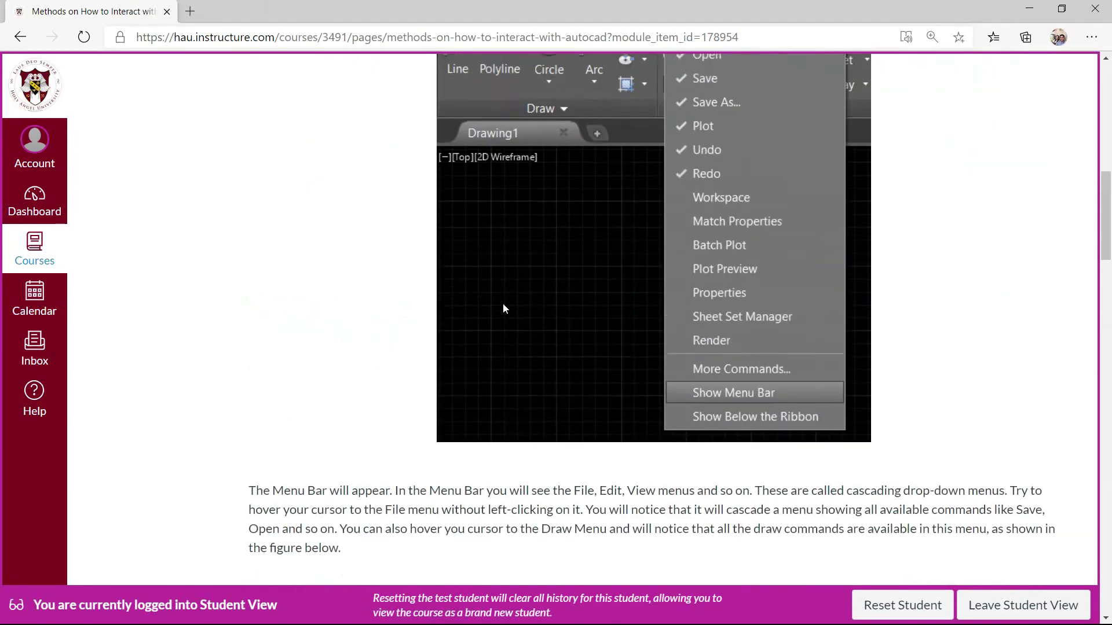
scroll(288, 326, up, 3)
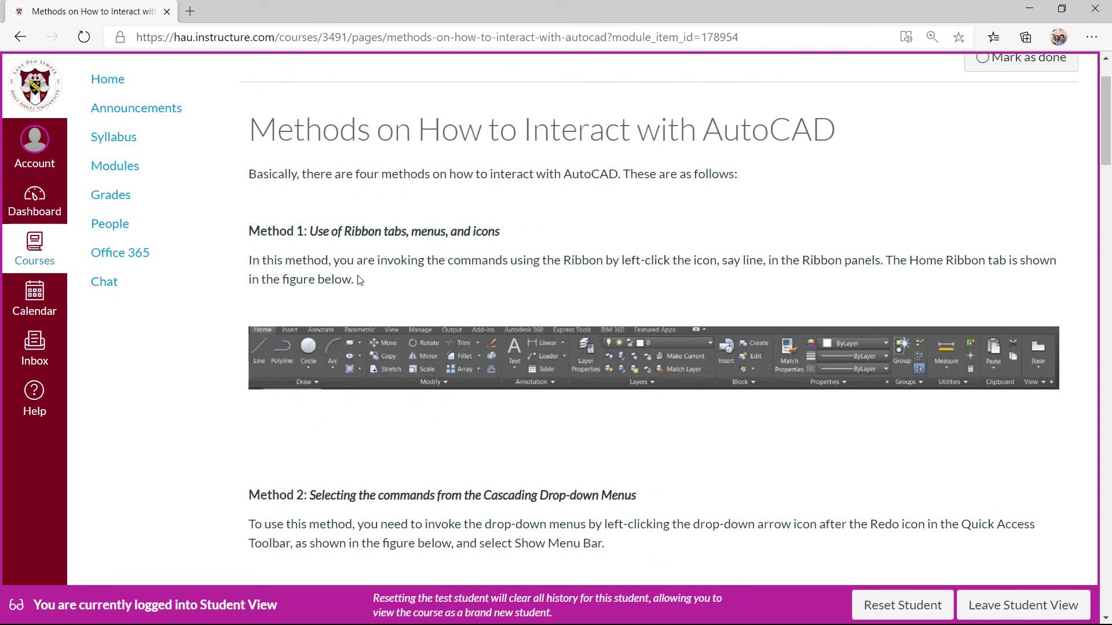
scroll(370, 283, down, 20)
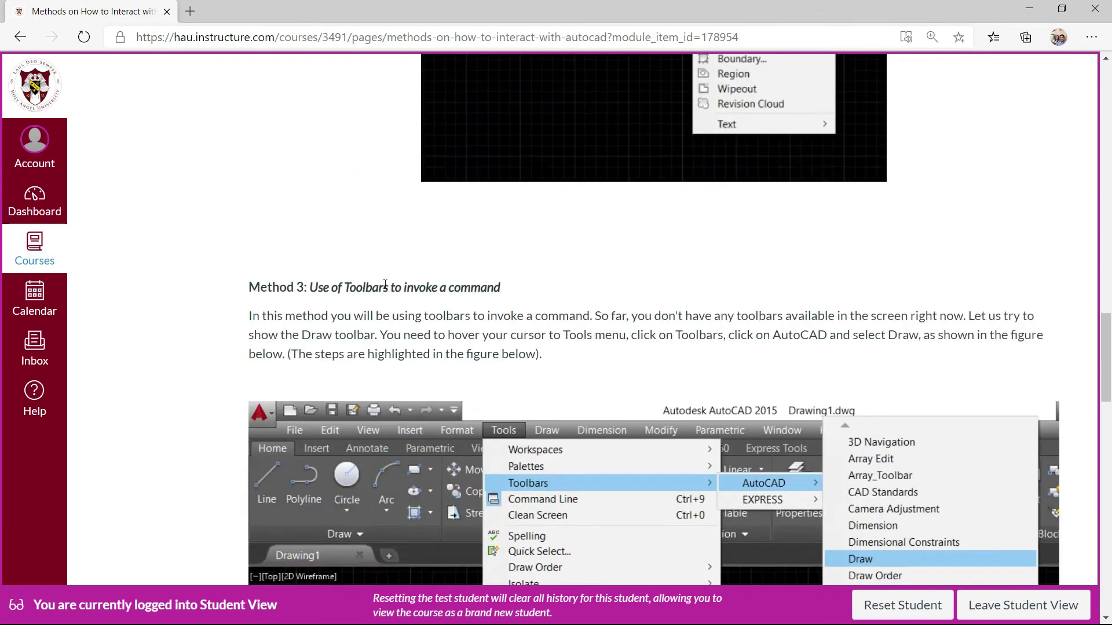
scroll(385, 284, down, 12)
- Mark the course page "Methods on How to Interact with AutoCAD" as done
drag(1107, 438, 1107, 73)
click(1019, 148)
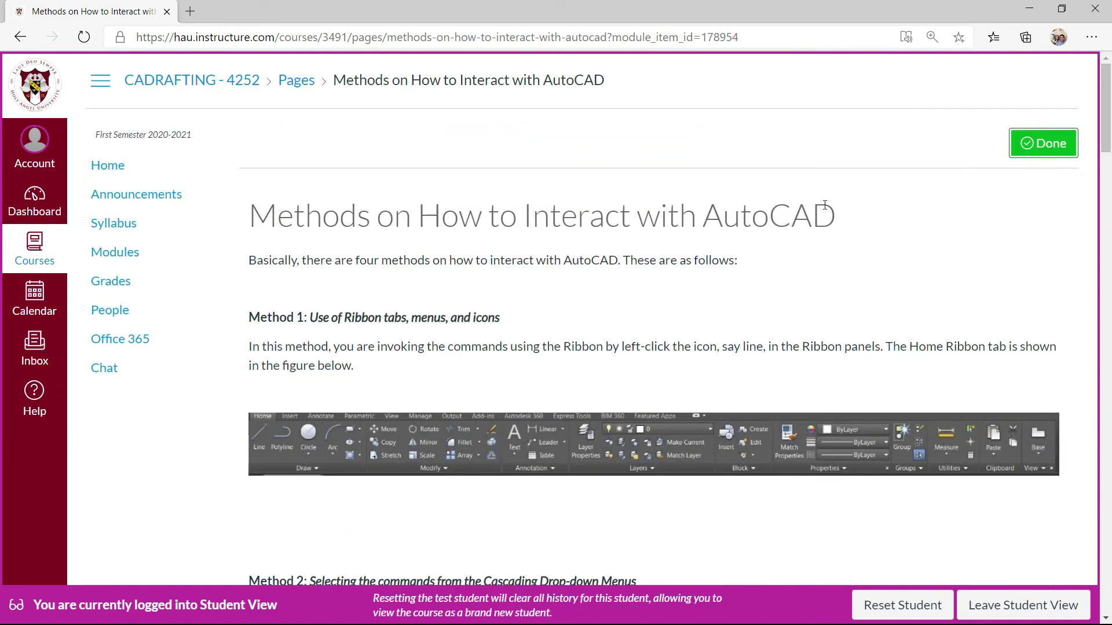